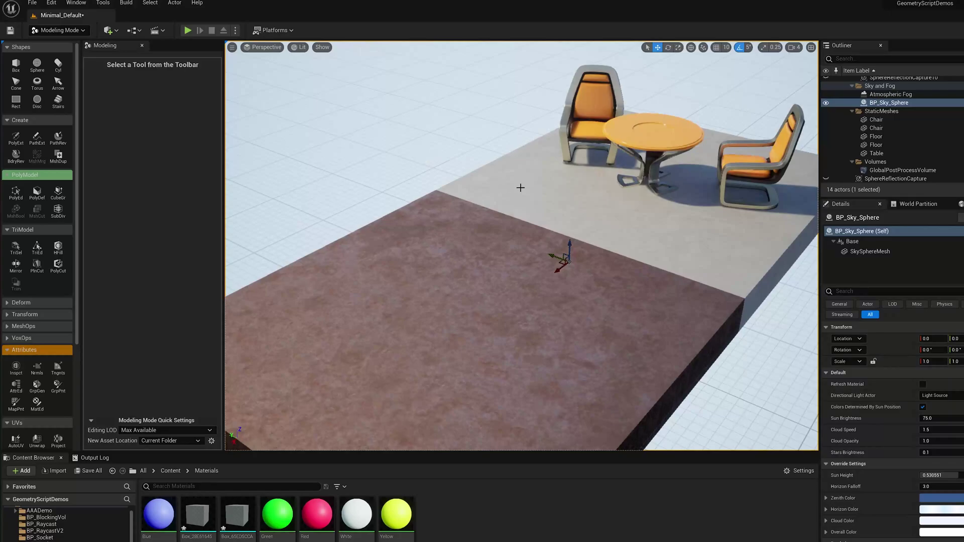
Create a 100 x 100 x 100 box with single subdivisions on the brown floor
left_click(15, 65)
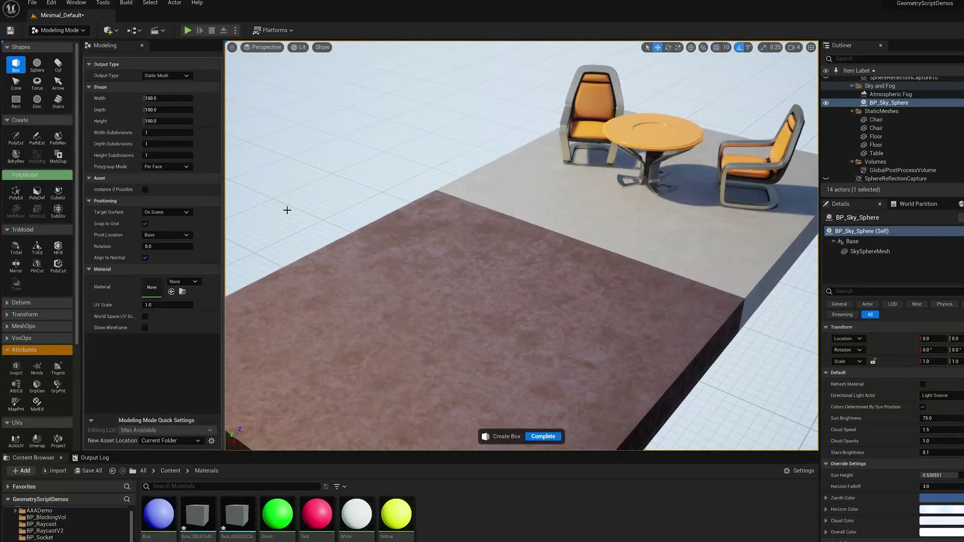
left_click(546, 438)
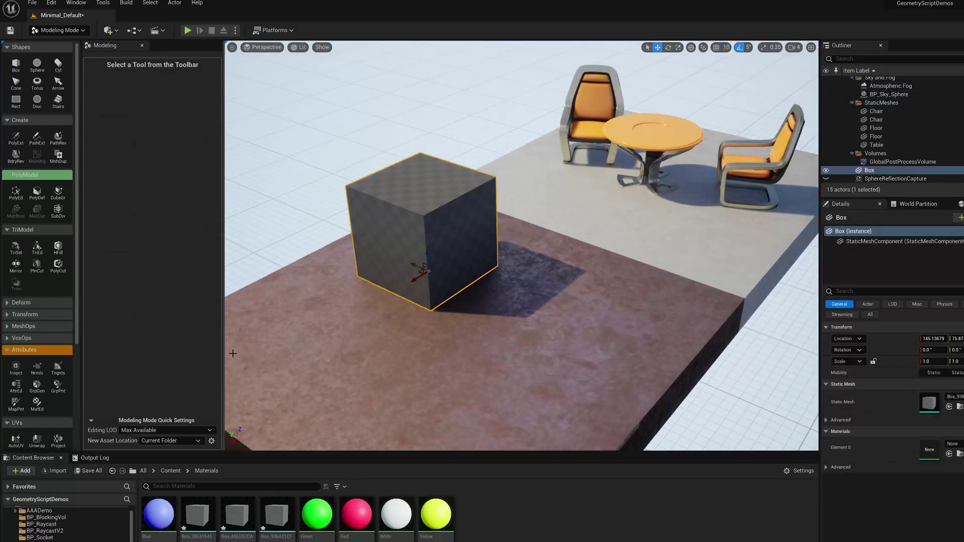
Select the box's faces in PolyGroup Edit and try raising its top face
left_click(16, 194)
left_click(412, 180)
left_click(390, 252)
left_click(461, 246)
left_click(428, 188)
left_click_drag(421, 168, 426, 137)
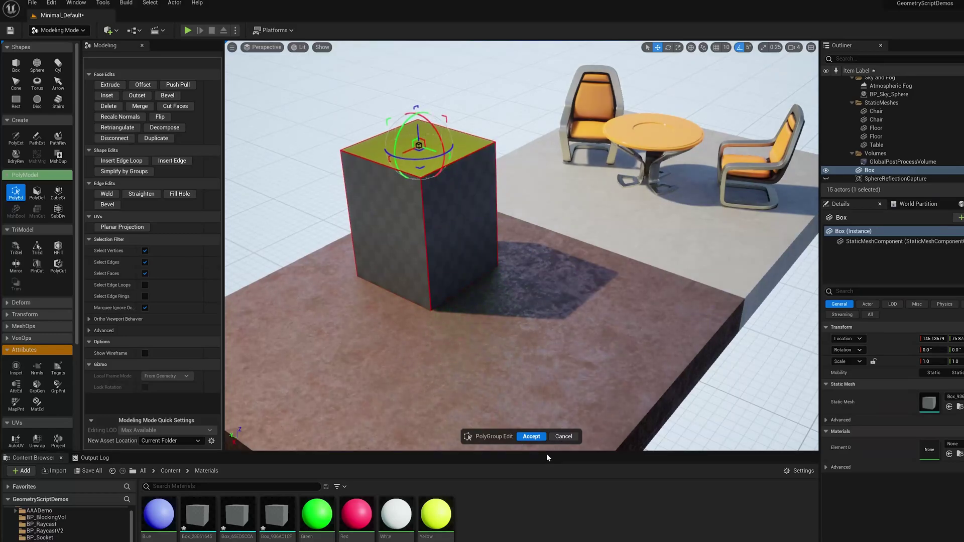
left_click(564, 436)
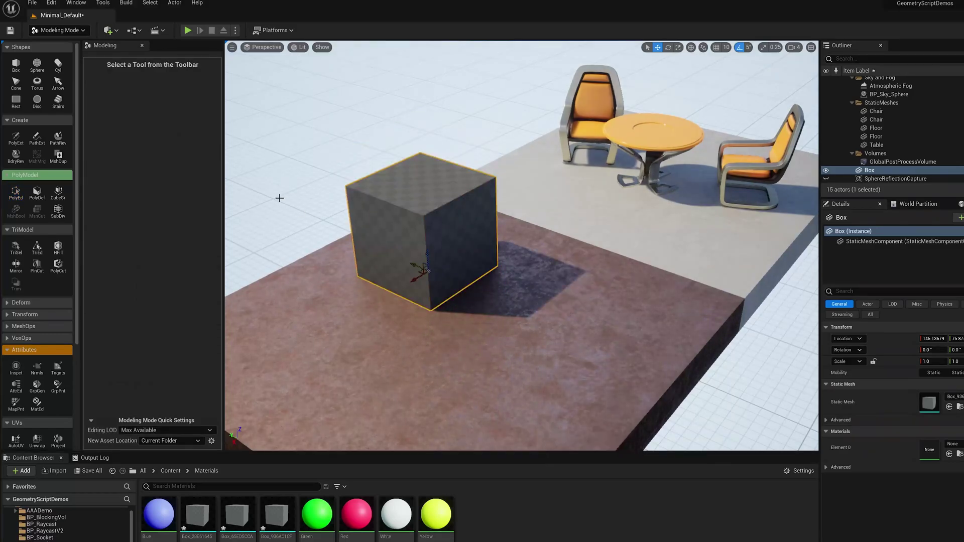
Place a standard Cube shape actor on the floor beside the grey box
left_click(115, 31)
mouse_move(133, 118)
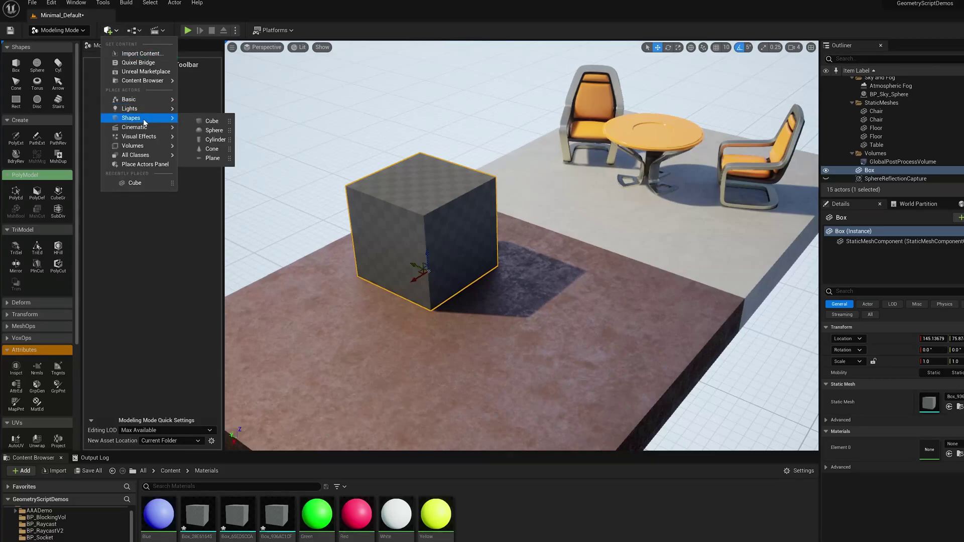
left_click(209, 121)
left_click_drag(506, 241, 599, 186)
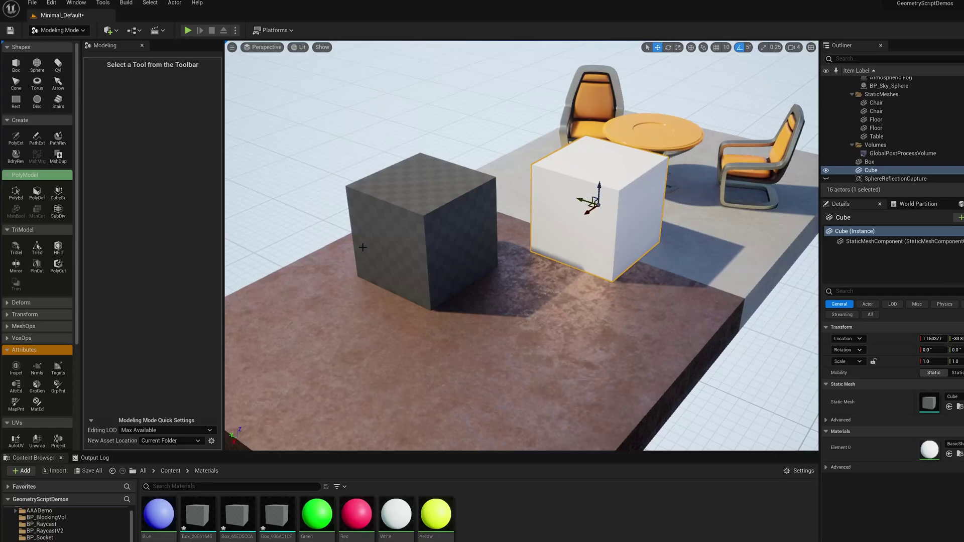
Examine the white cube's polygroups in PolyGroup Edit, and delete the cube
left_click(16, 194)
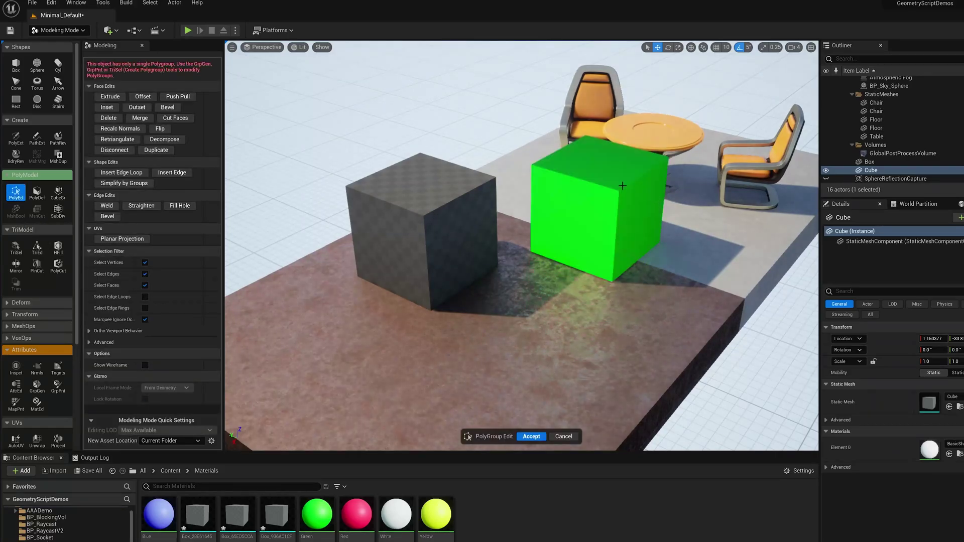
left_click_drag(641, 199, 577, 210, "alt")
scroll(576, 211, "up", 2)
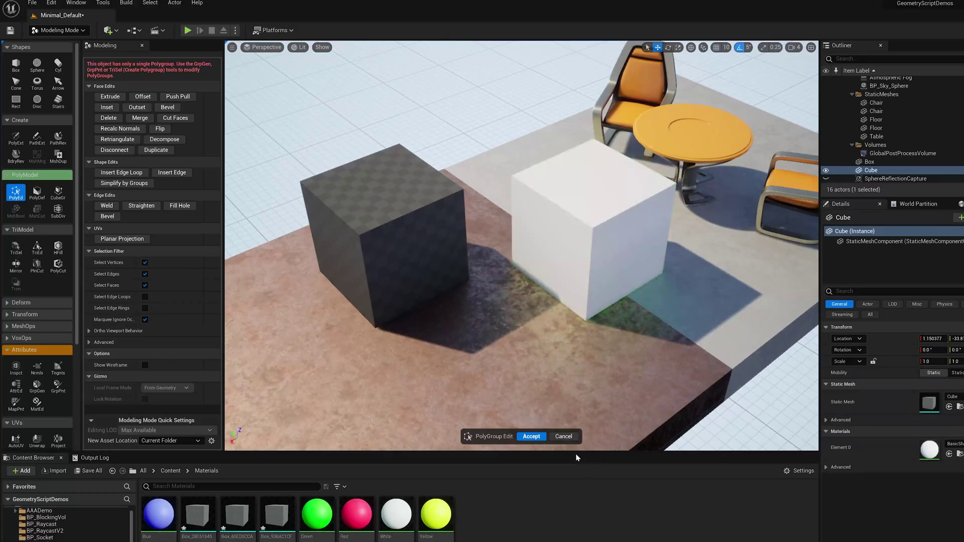
left_click(564, 436)
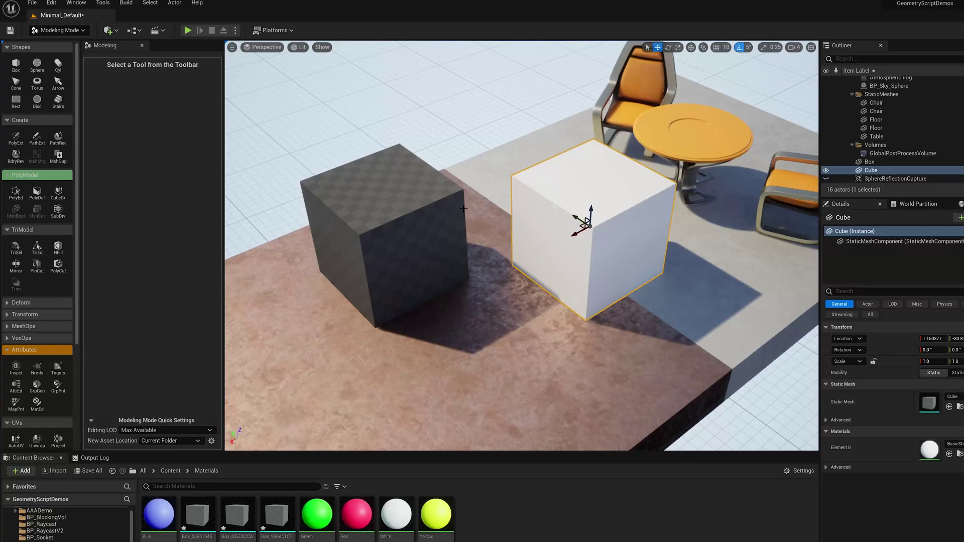
key("Delete")
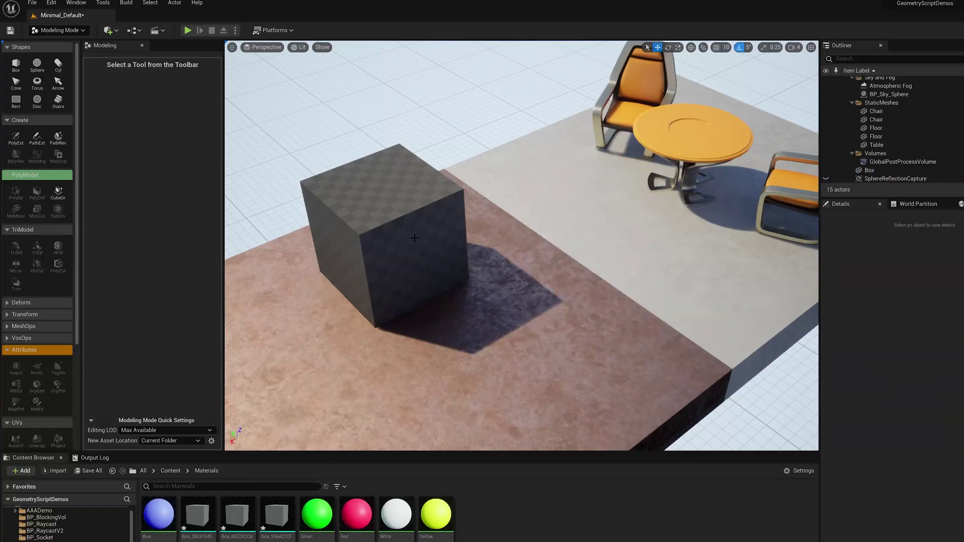
Create a second box beside the first with width, depth and height subdivisions set to 2
left_click_drag(414, 237, 460, 236, "alt")
scroll(410, 198, "up", 3)
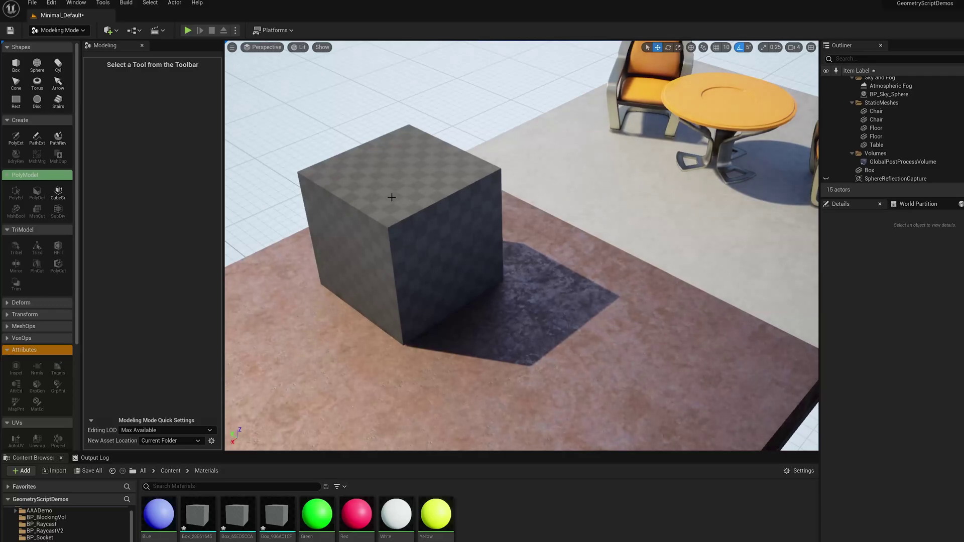
middle_click_drag(250, 183, 270, 177)
scroll(250, 183, "down", 1)
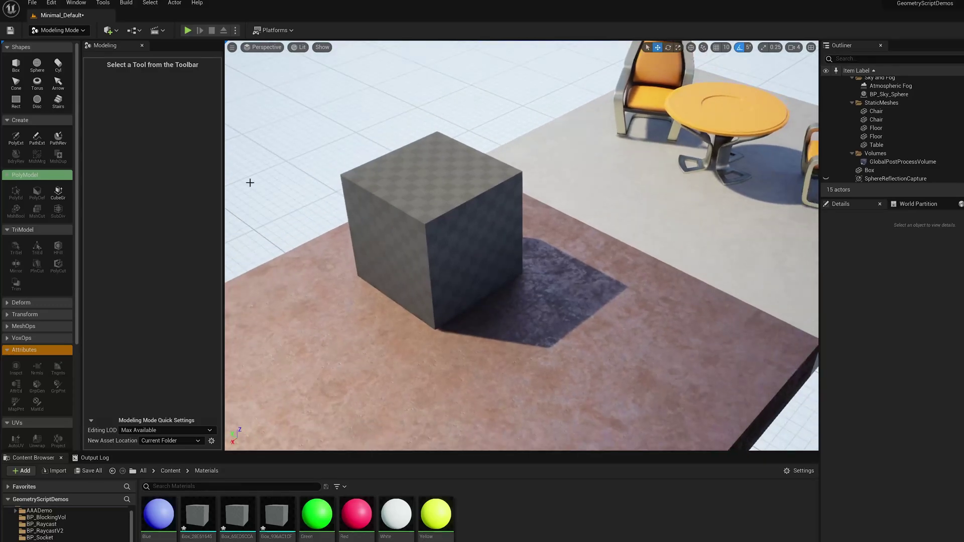
left_click(16, 65)
left_click(160, 133)
type("2")
key("Tab")
type("2")
key("Tab")
type("2")
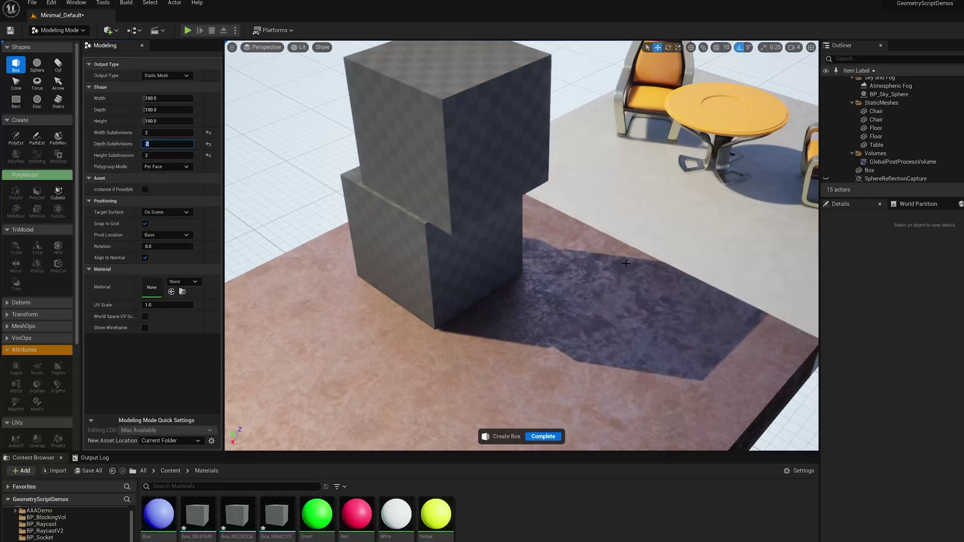
left_click(613, 278)
left_click(544, 437)
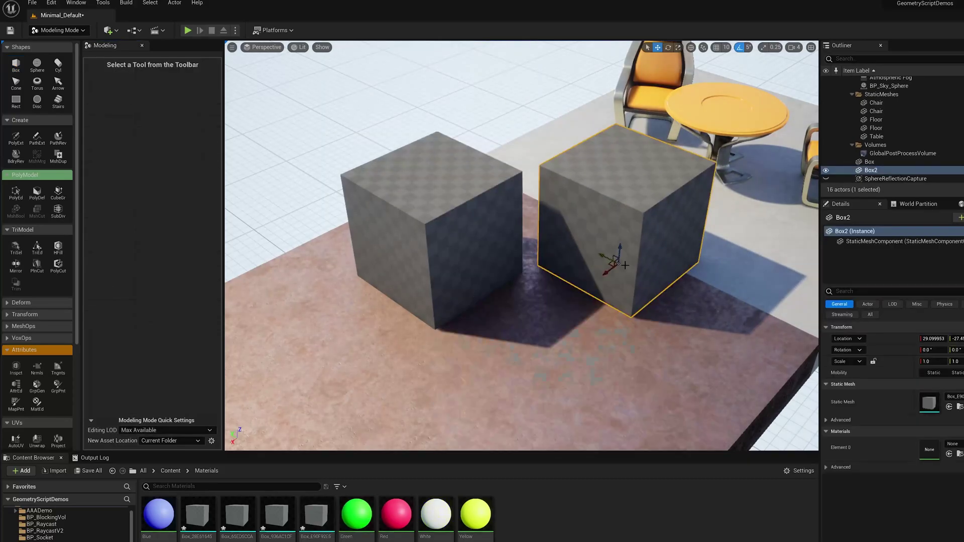
Examine the second box's triangles in Triangle Edit and its whole selectable faces in PolyGroup Edit
left_click(37, 249)
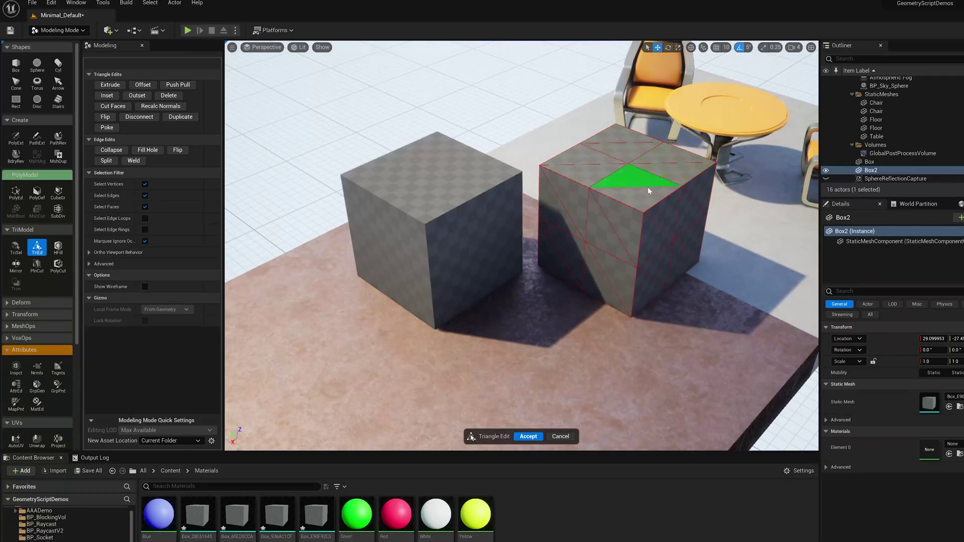
left_click(561, 437)
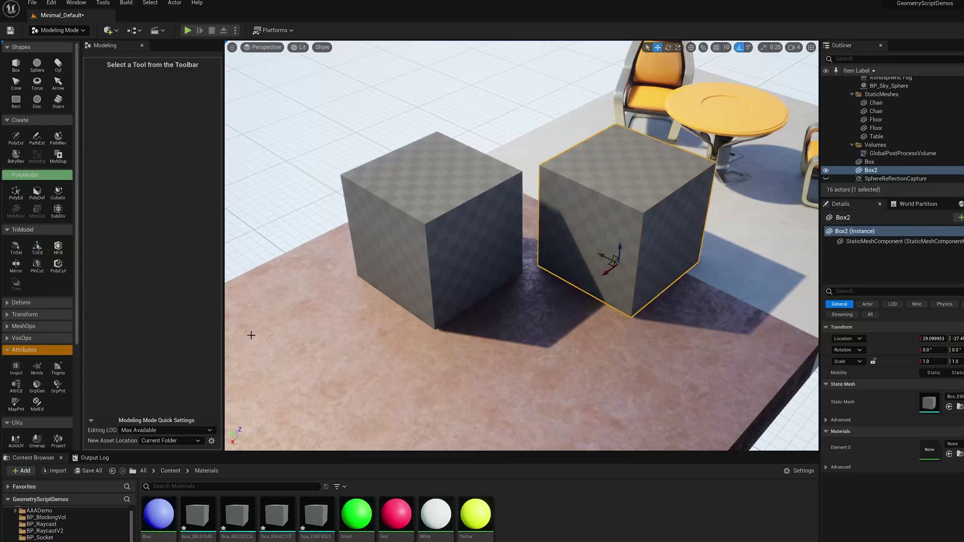
left_click(16, 192)
left_click(618, 161)
left_click(604, 233)
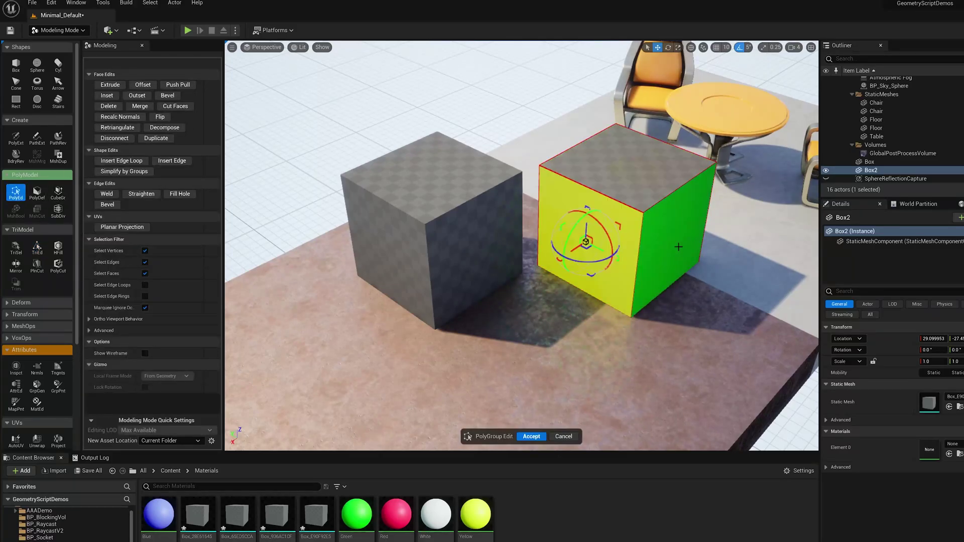
left_click(676, 246)
left_click(635, 166)
left_click(577, 266)
left_click(678, 239)
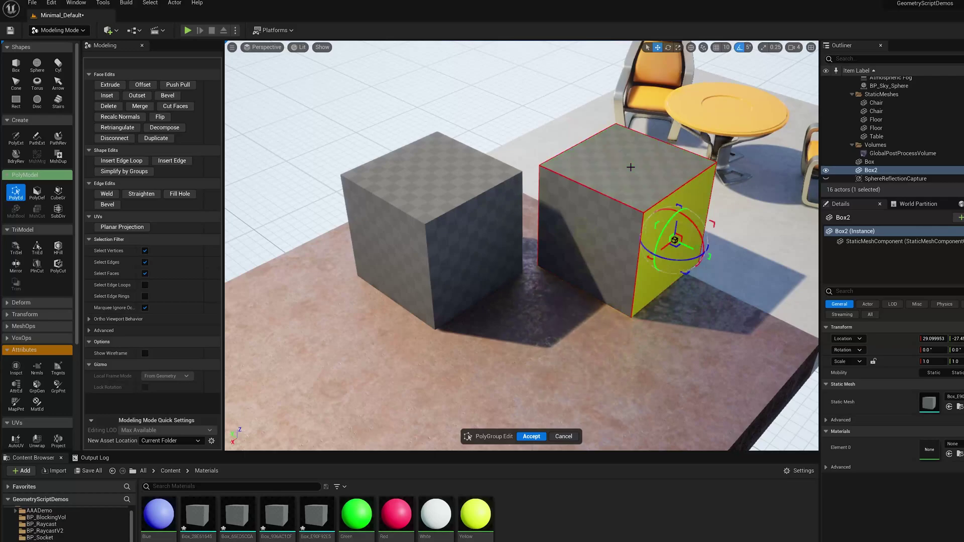
left_click(604, 173)
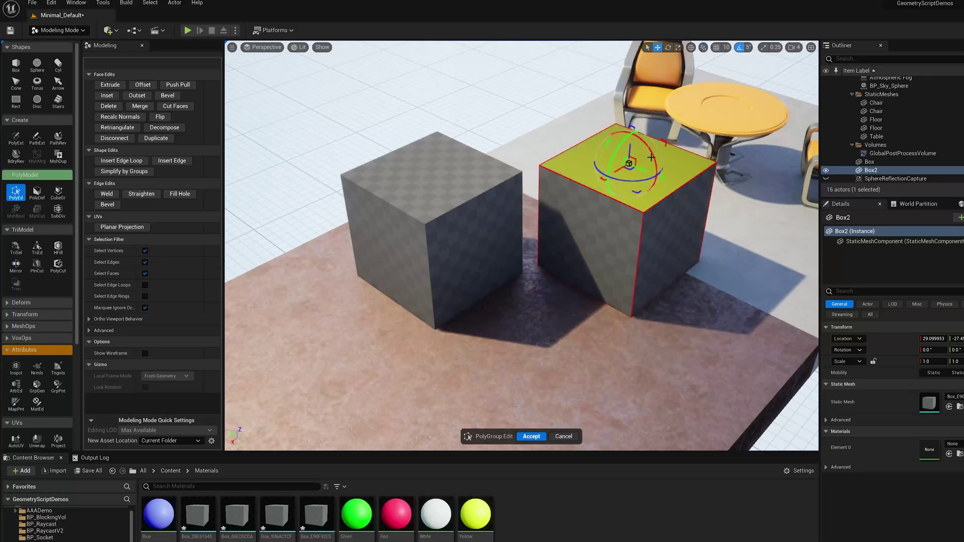
left_click(565, 437)
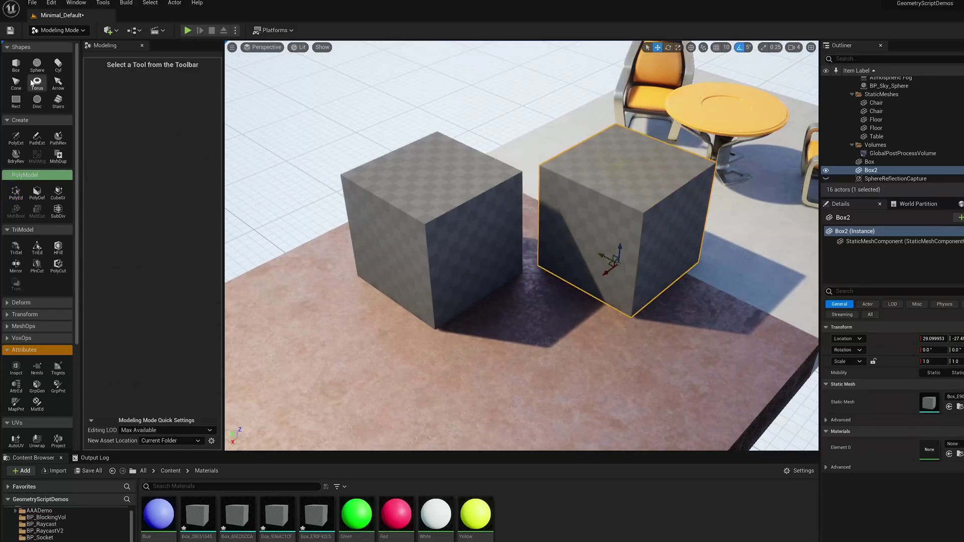
Create a third box with Polygroup Mode set to Per Quad in front of the other two
left_click(17, 65)
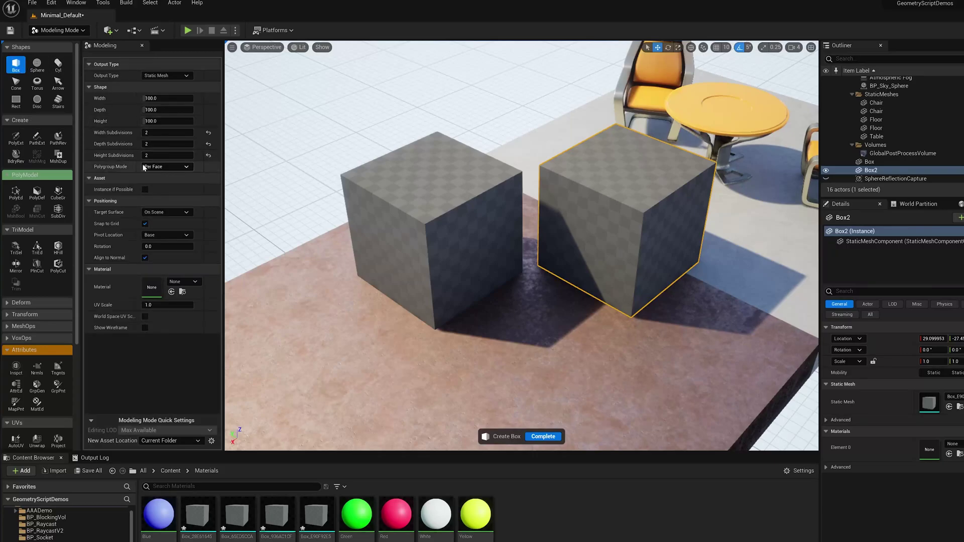
left_click(165, 167)
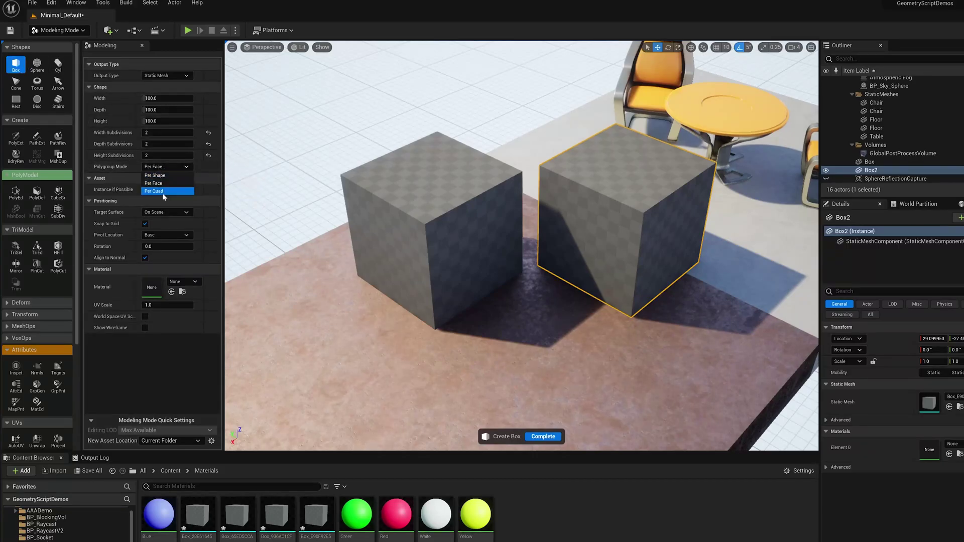
left_click(164, 191)
left_click(573, 380)
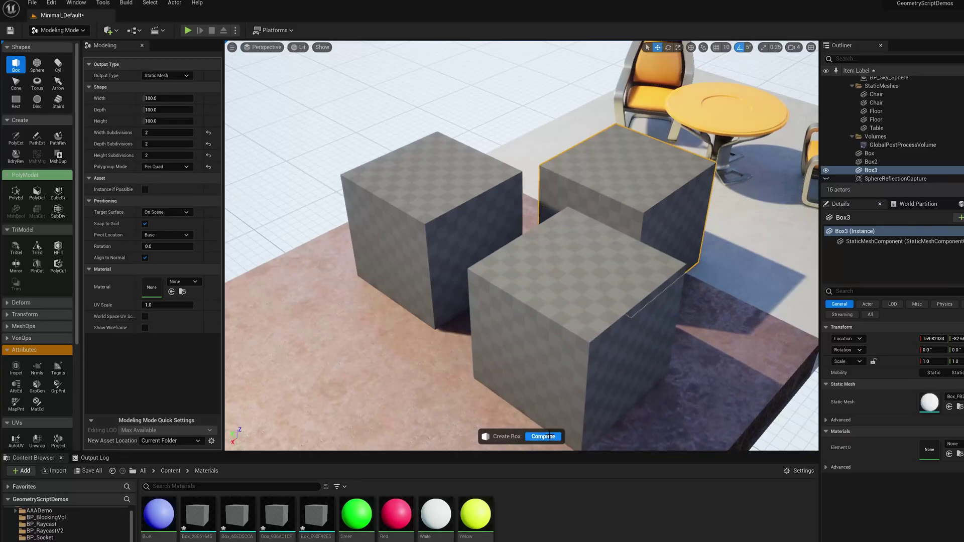
left_click(551, 436)
Select the quads on top of the third box one after another in PolyGroup Edit to examine its polygroups
left_click(15, 192)
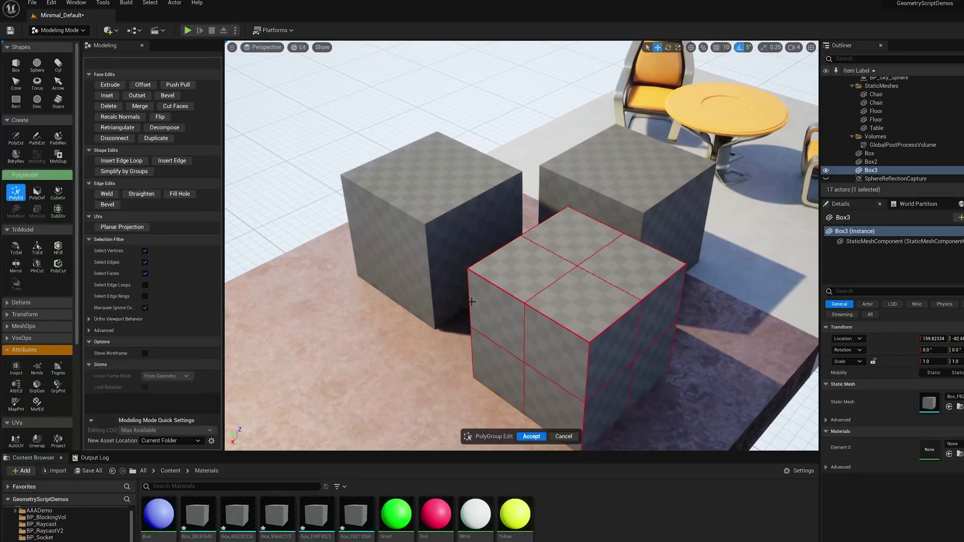
left_click(510, 267)
left_click(565, 236)
left_click(626, 270)
left_click(583, 300)
left_click(520, 268)
left_click(573, 233)
left_click(638, 268)
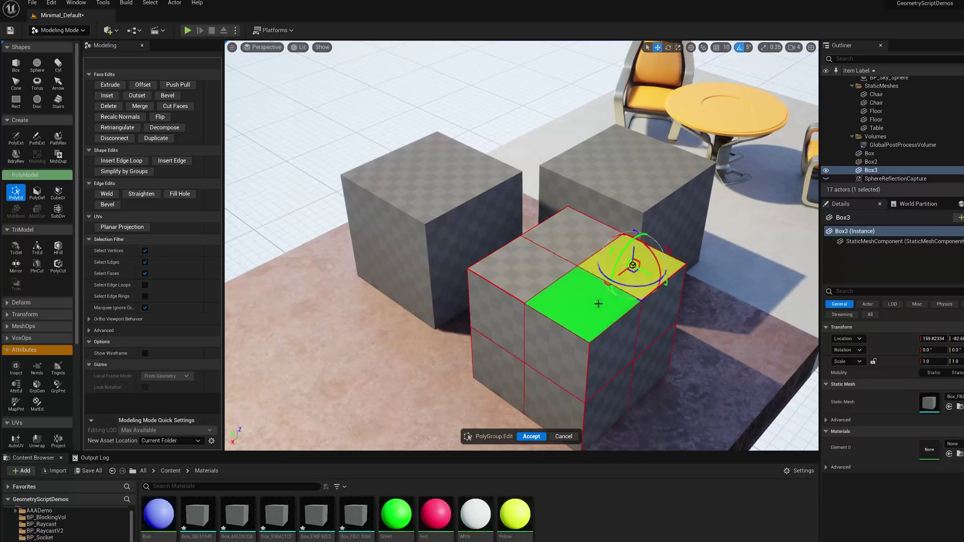
left_click(583, 304)
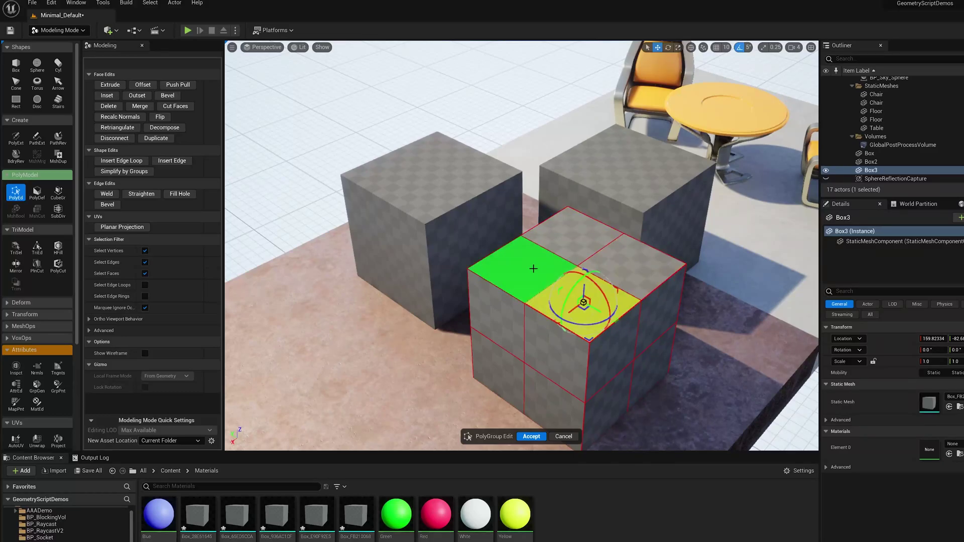
left_click(534, 269)
left_click(560, 244)
left_click(637, 267)
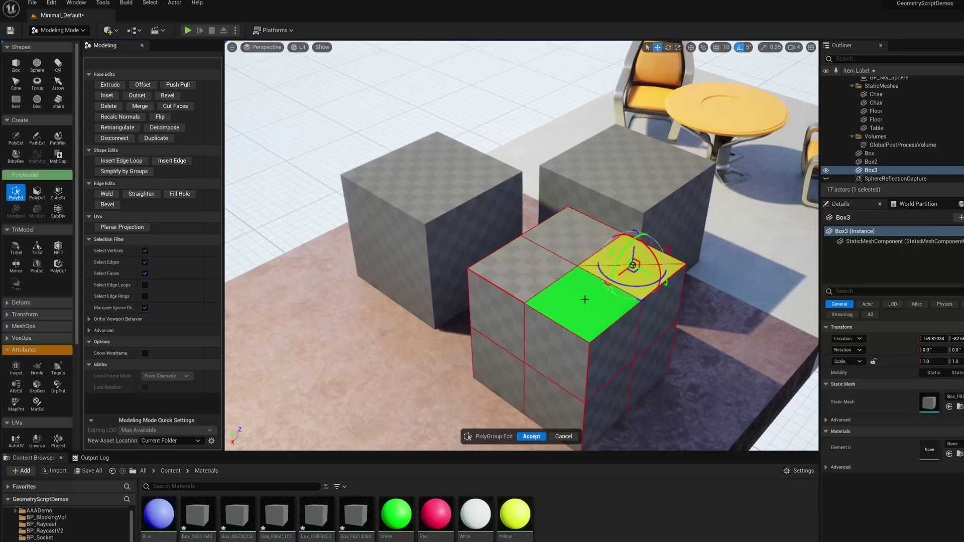
left_click(565, 301)
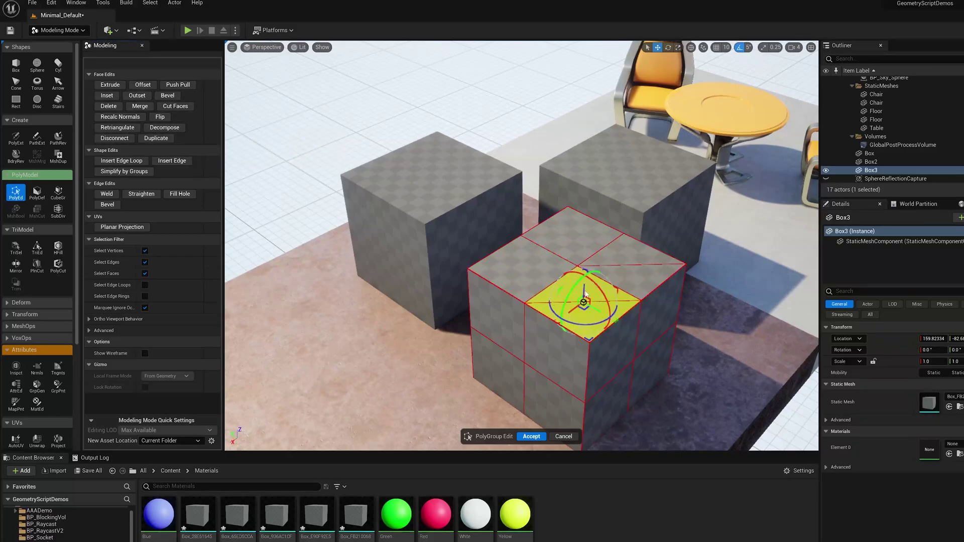
Extrude the diagonal polygroup area spanning two quads on top of the third box, and accept the edit
left_click(616, 295)
left_click(642, 279)
left_click(565, 288, "shift")
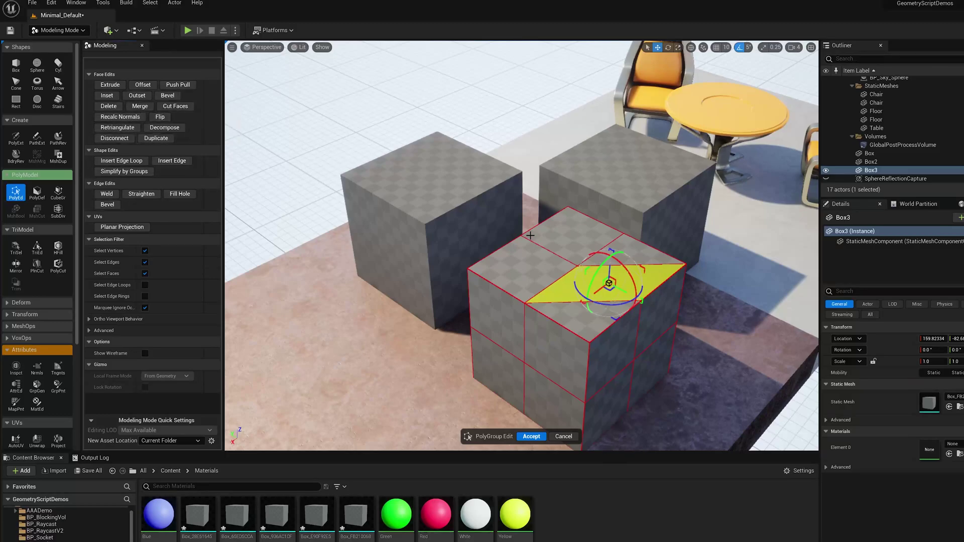
left_click(539, 275)
key("ctrl+z")
left_click(110, 85)
left_click(714, 343)
left_click_drag(714, 342, 589, 432, "alt")
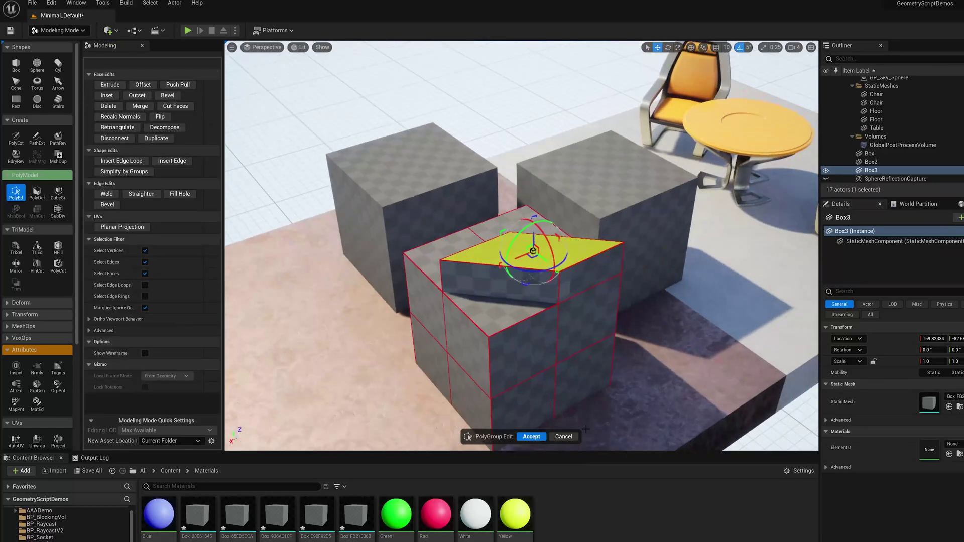
left_click(541, 438)
Delete all three boxes from the floor
scroll(619, 366, "down", 2)
left_click_drag(620, 366, 444, 314, "alt")
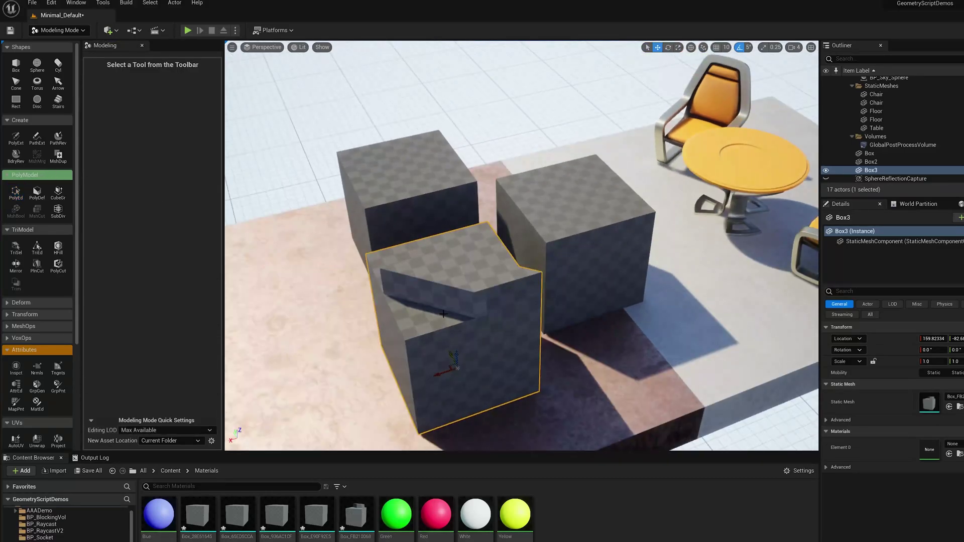
key("Delete")
left_click(542, 231)
key("Delete")
left_click(407, 176)
key("Delete")
Select the round table and examine it up close from several angles
left_click(690, 198)
key("f")
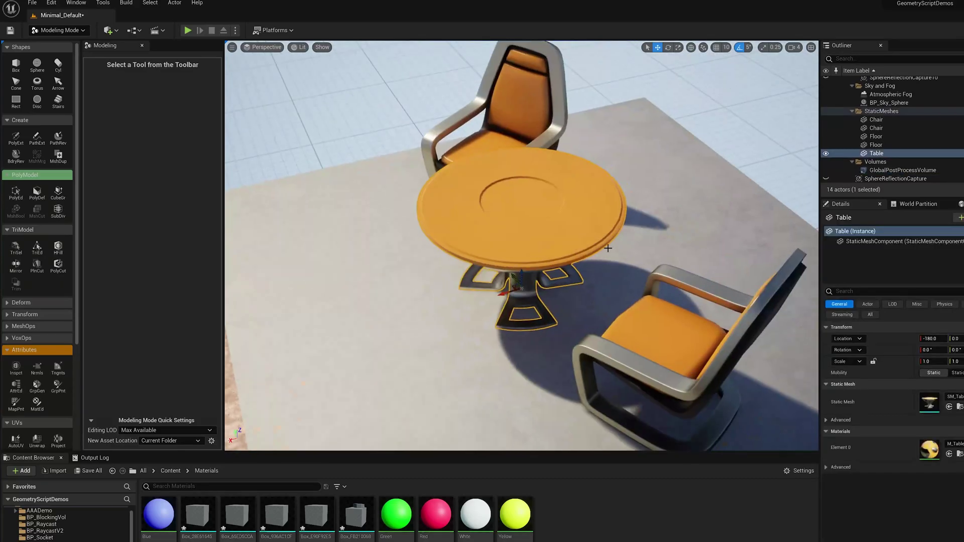
left_click_drag(606, 273, 623, 251, "alt")
scroll(606, 274, "up", 2)
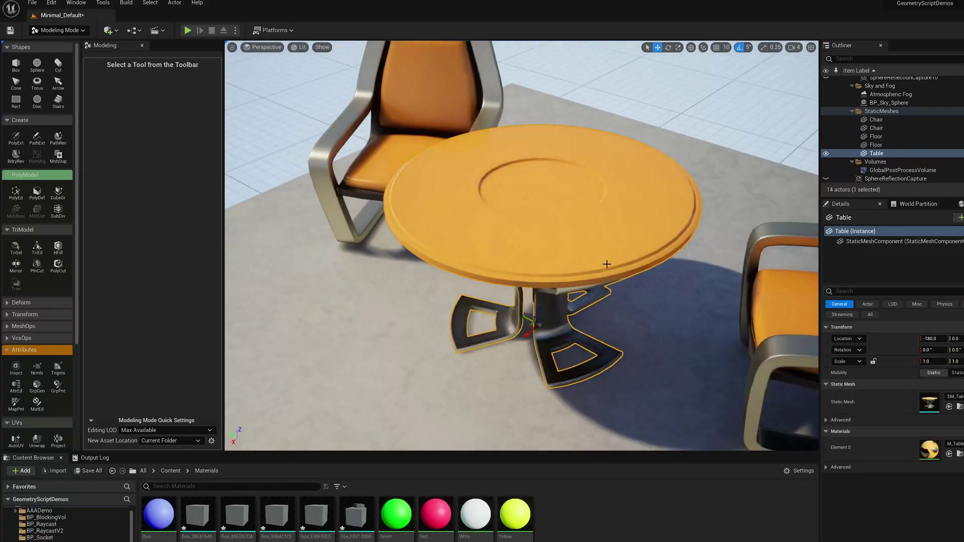
left_click_drag(681, 266, 680, 263, "alt")
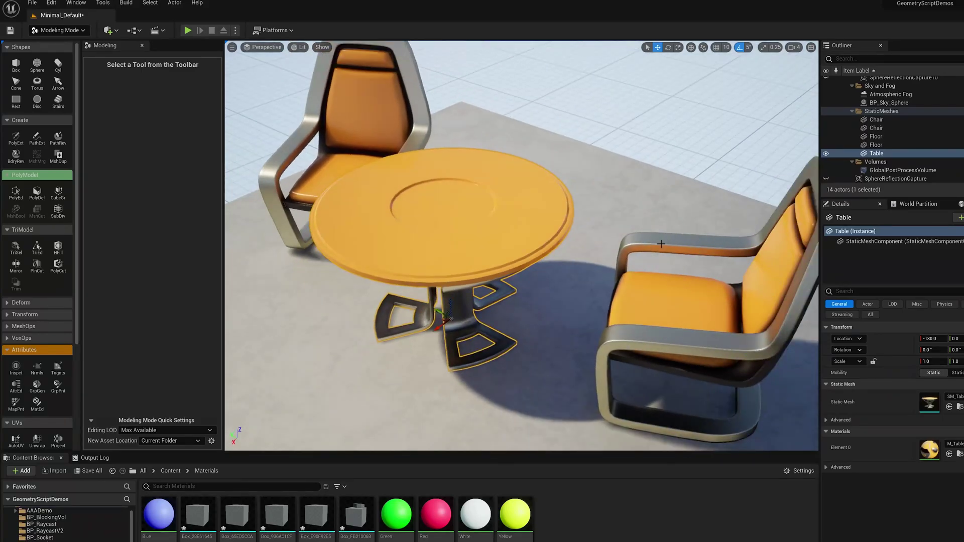
right_click_drag(547, 228, 564, 225)
left_click_drag(575, 246, 567, 276, "alt")
right_click_drag(566, 277, 556, 260)
left_click_drag(557, 248, 534, 263, "alt")
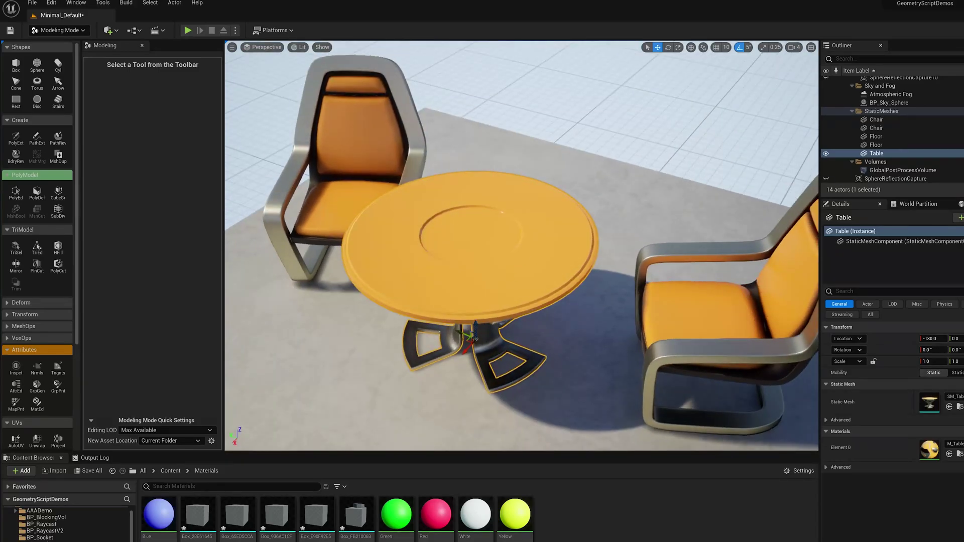
Examine the round table's triangle layout in Triangle Edit, and cancel without editing
scroll(522, 246, "up", 2)
left_click(40, 250)
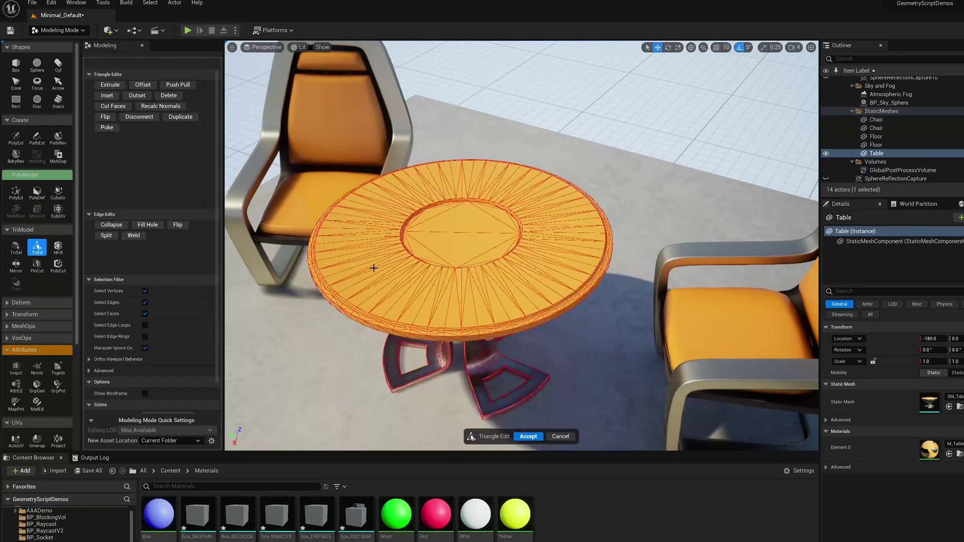
left_click_drag(482, 322, 474, 350, "alt")
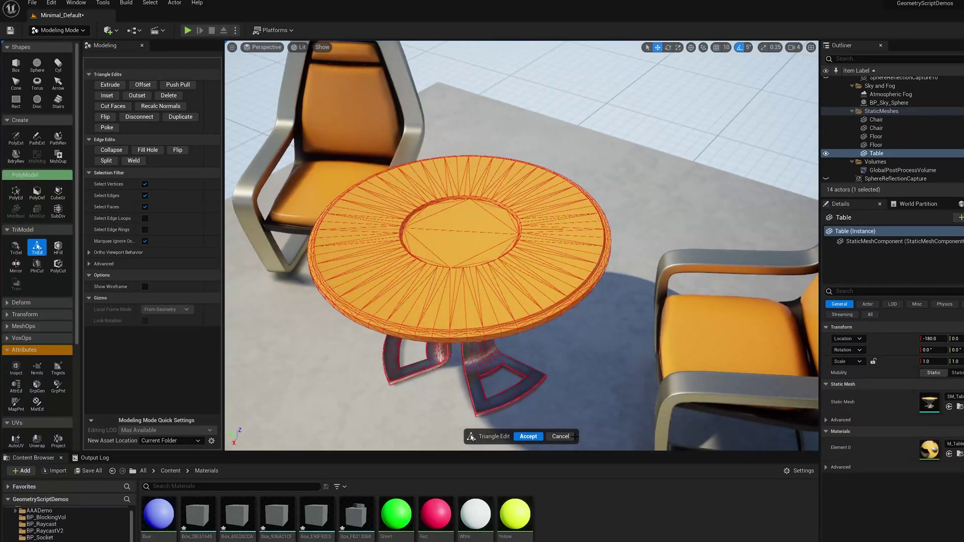
left_click(561, 436)
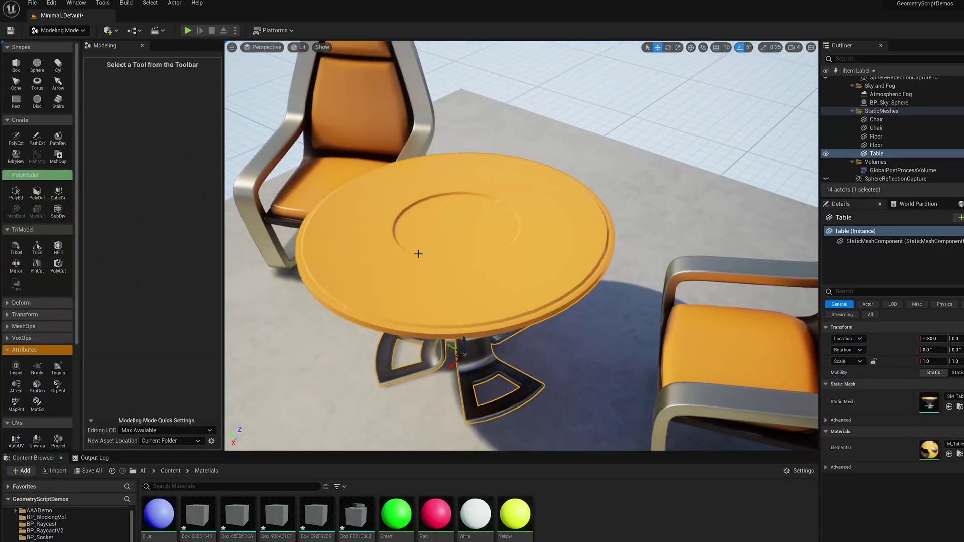
Check the round table's existing polygroups in PolyGroup Edit, and cancel without editing
left_click(15, 192)
left_click_drag(446, 267, 467, 289, "alt")
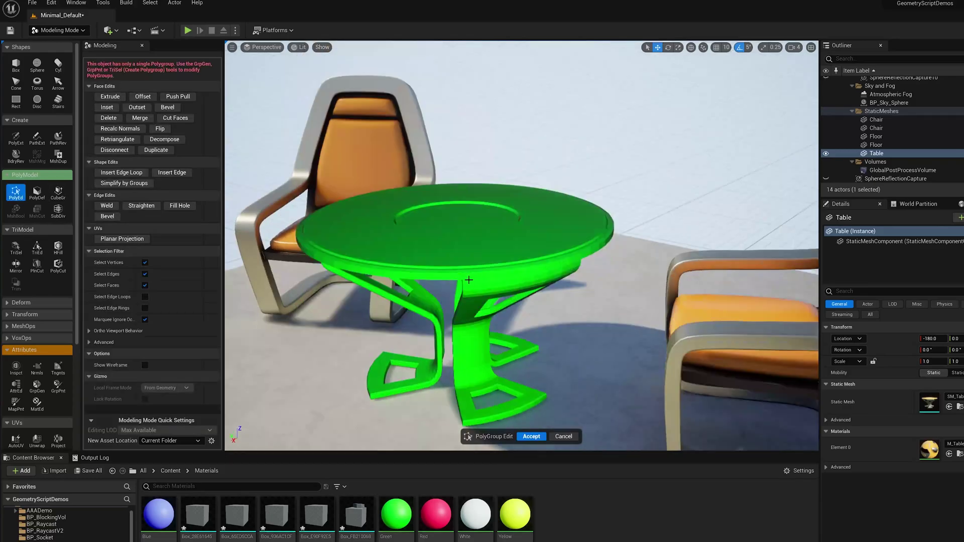
left_click(563, 436)
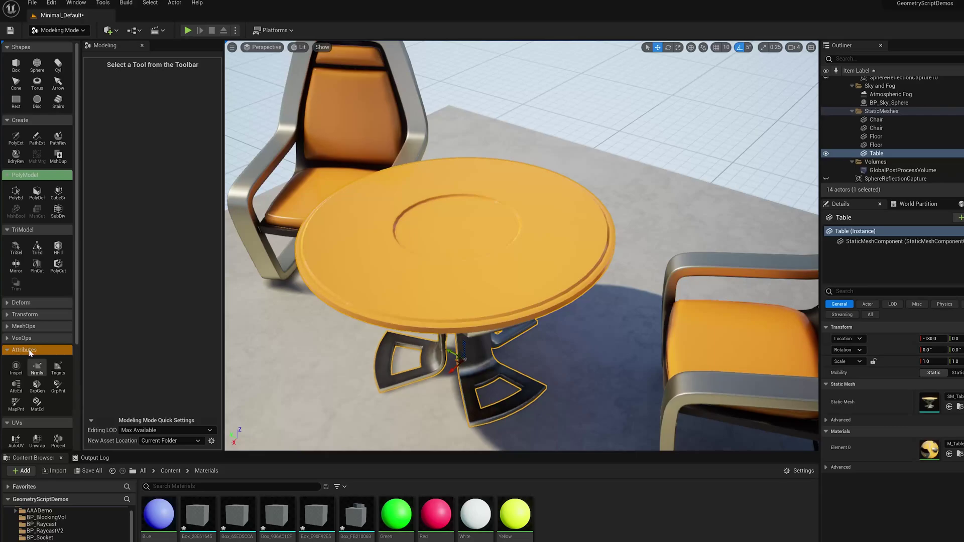
Generate polygroups on the round table by Face Normal Deviation with an angle tolerance of about 8.42, and accept them
left_click(36, 385)
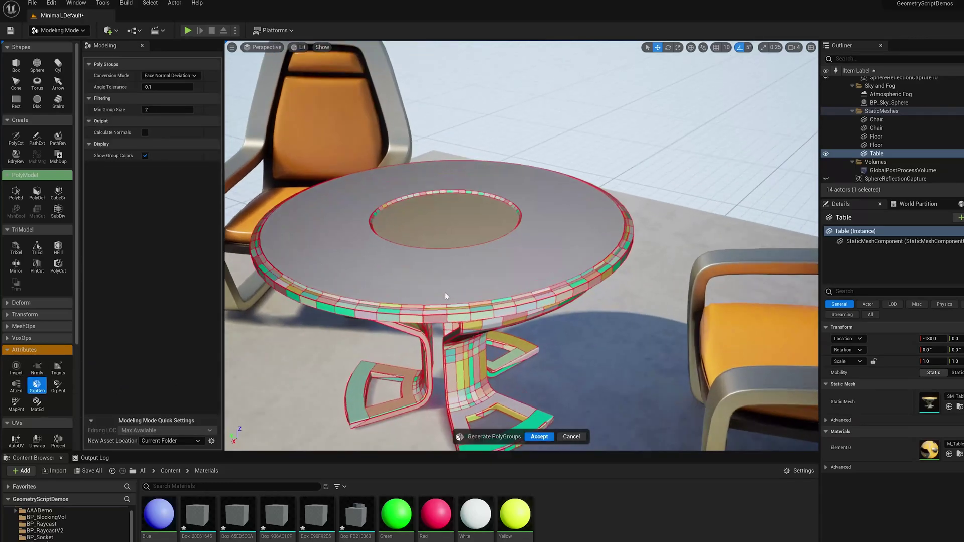
right_click_drag(521, 246, 440, 224)
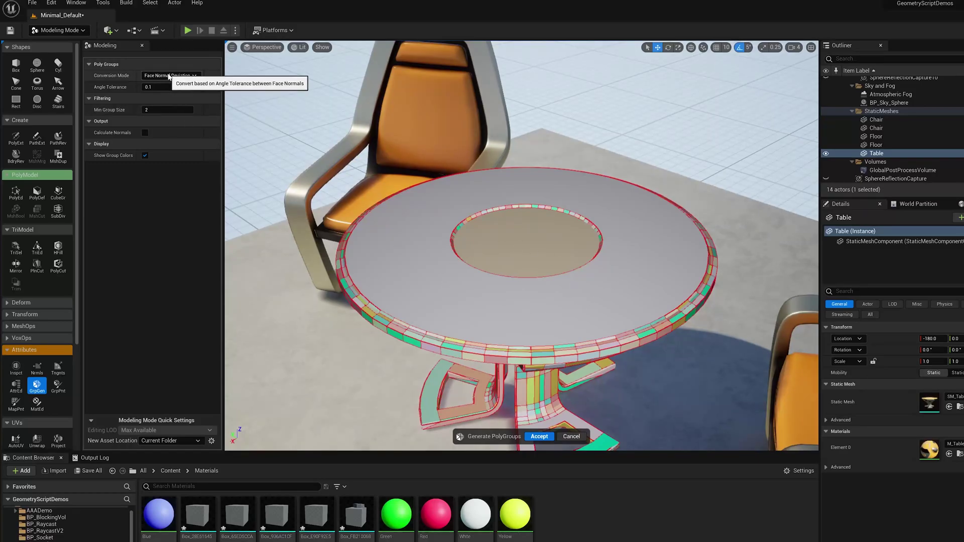
left_click_drag(551, 264, 556, 268, "alt")
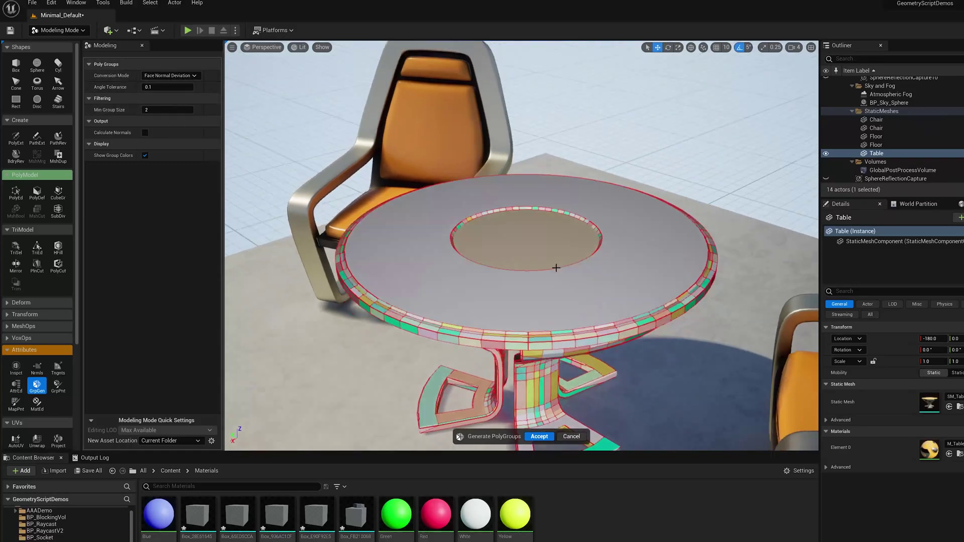
scroll(560, 283, "up", 1)
scroll(561, 285, "down", 2)
middle_click_drag(561, 285, 615, 303)
scroll(562, 285, "up", 1)
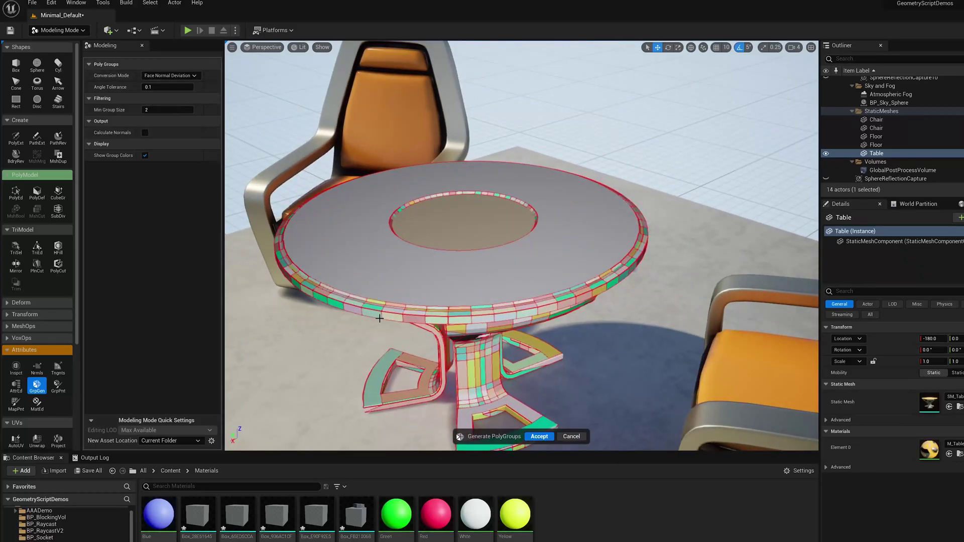
left_click_drag(168, 87, 183, 86)
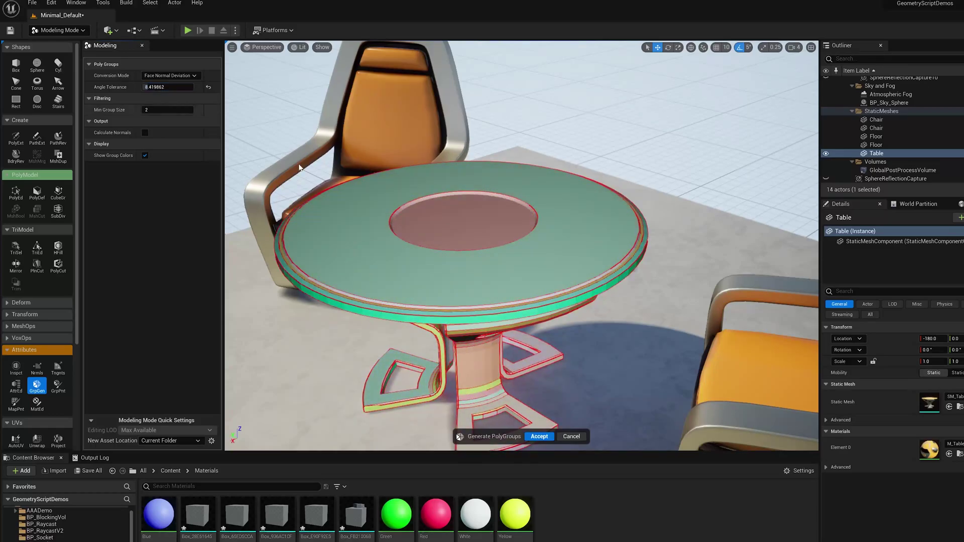
left_click_drag(463, 207, 531, 389, "alt")
left_click(538, 436)
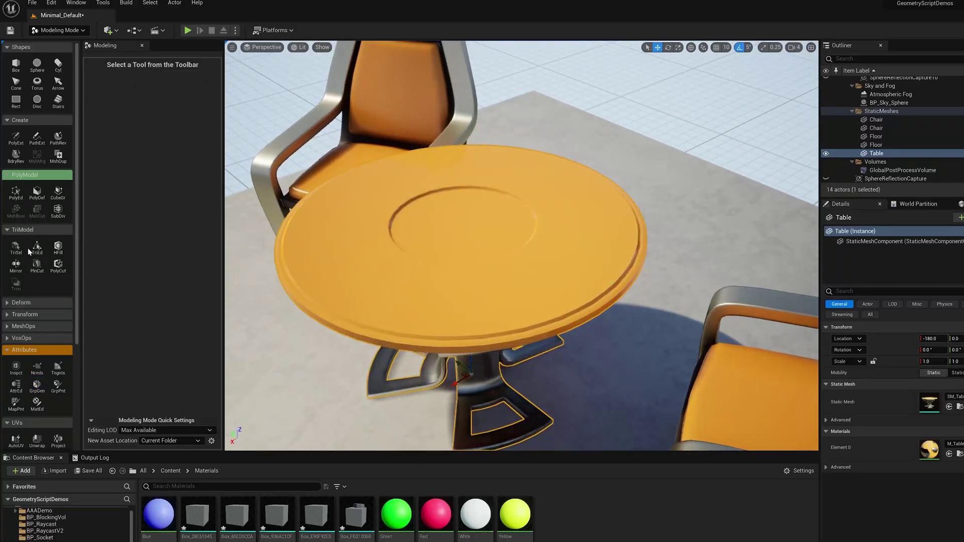
Enlarge the recessed central circle of the table top in PolyGroup Edit by scaling its polygroup evenly outward, and accept the edit
left_click(17, 196)
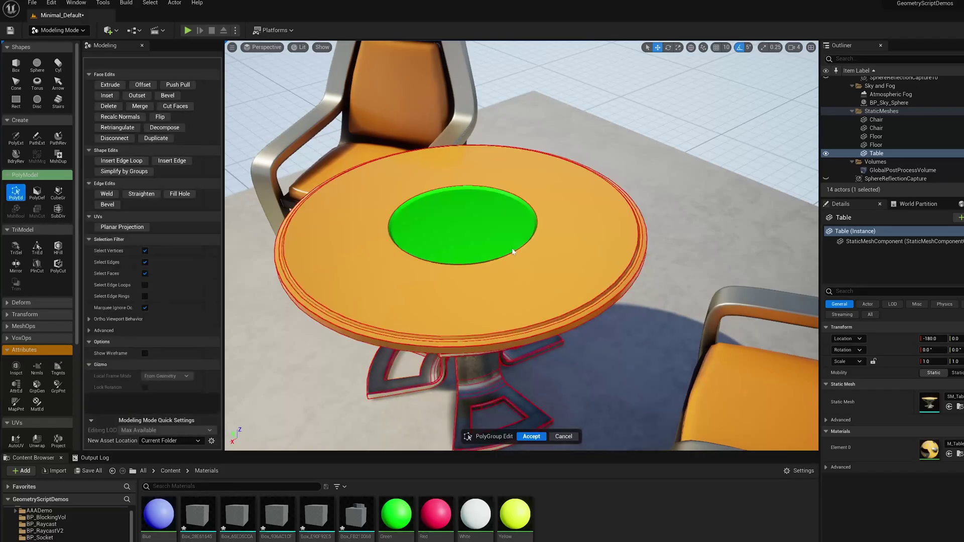
left_click(477, 232)
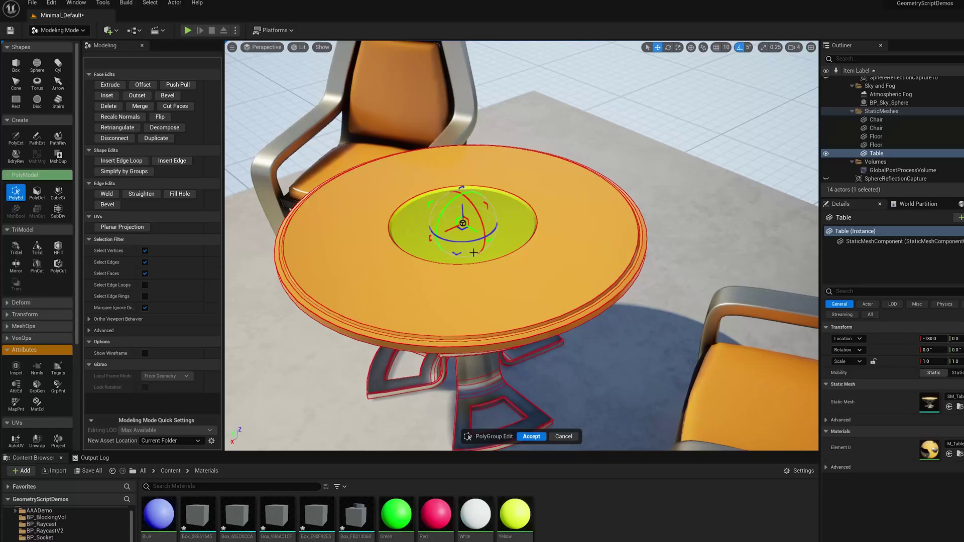
left_click_drag(457, 254, 442, 308)
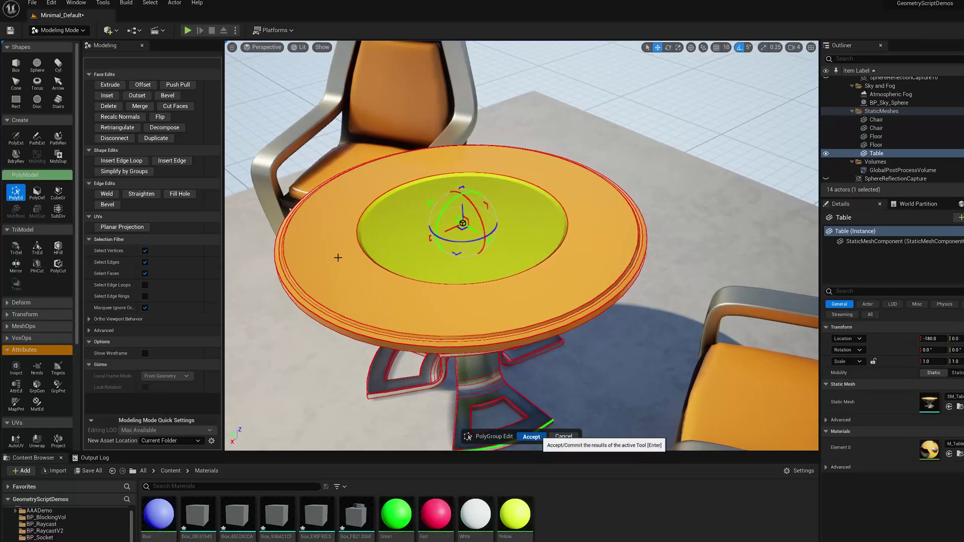
key("Return")
Extrude the outer ring polygroup of the table top very slightly, and accept the edit
left_click(16, 194)
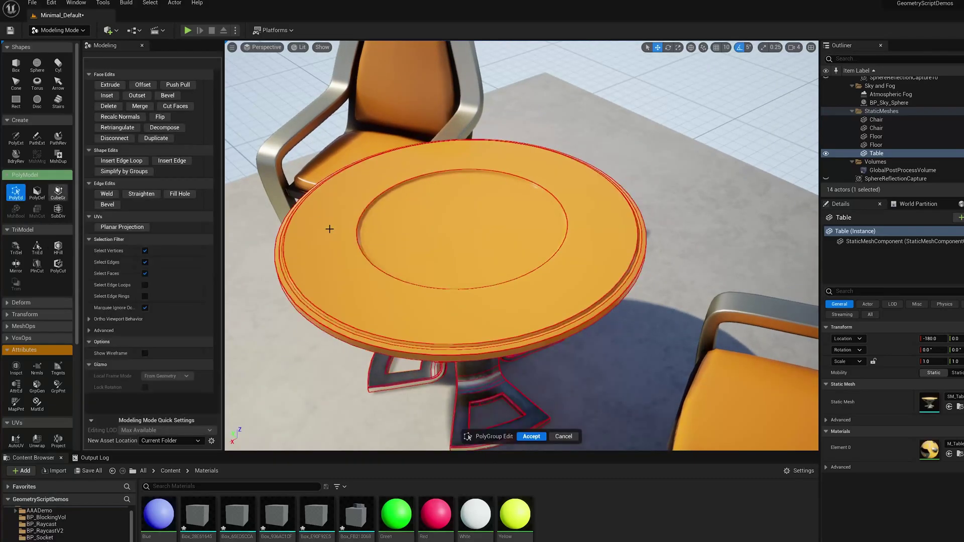
left_click(110, 84)
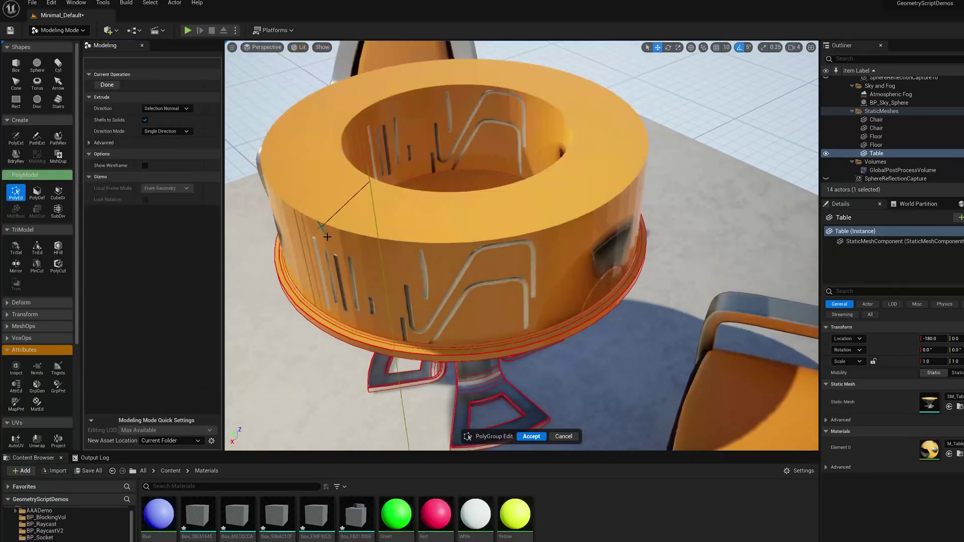
left_click(353, 328)
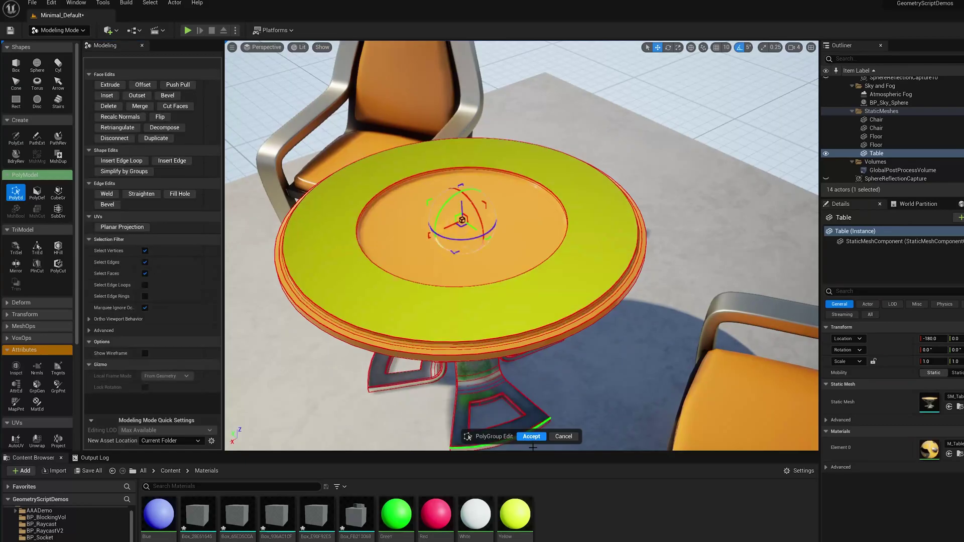
left_click(531, 437)
Select the chair beside the table and preview its Face Normal Deviation polygroups with an angle tolerance of about 18.34
right_click_drag(596, 330, 548, 311)
left_click(579, 274)
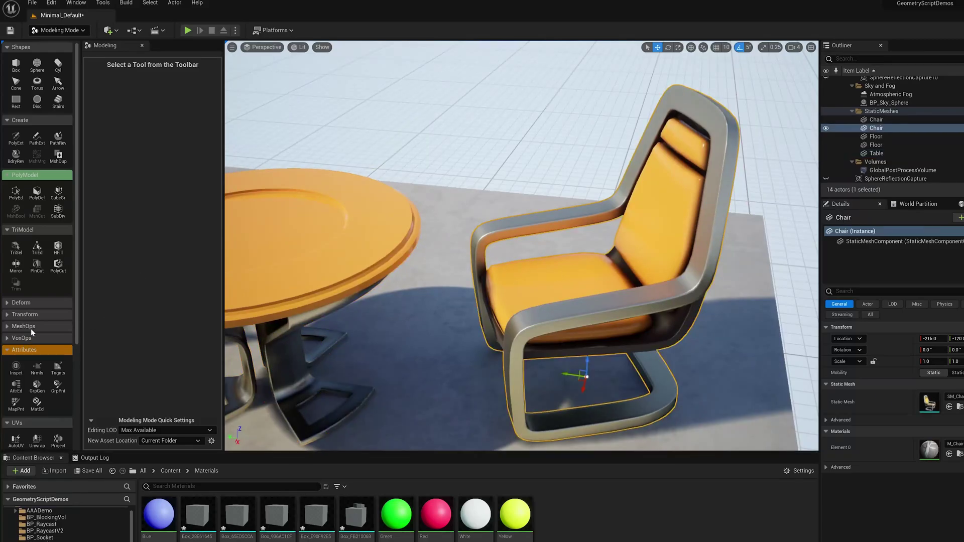
left_click(37, 387)
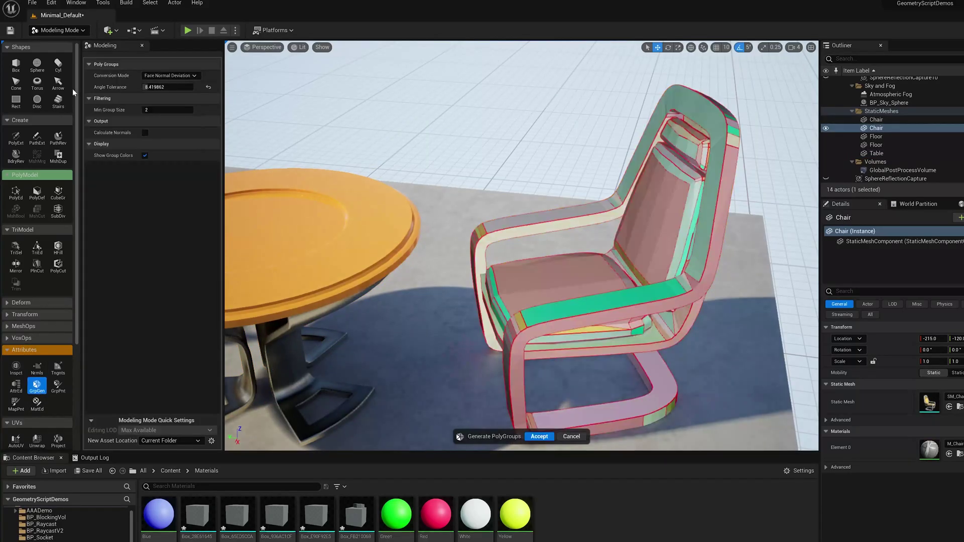
left_click(164, 77)
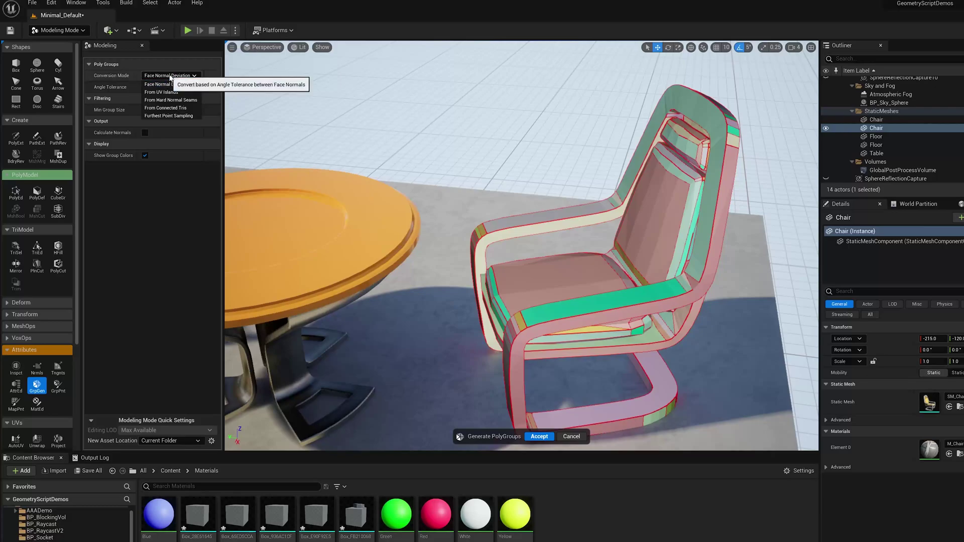
left_click(169, 77)
left_click_drag(695, 184, 723, 199, "alt")
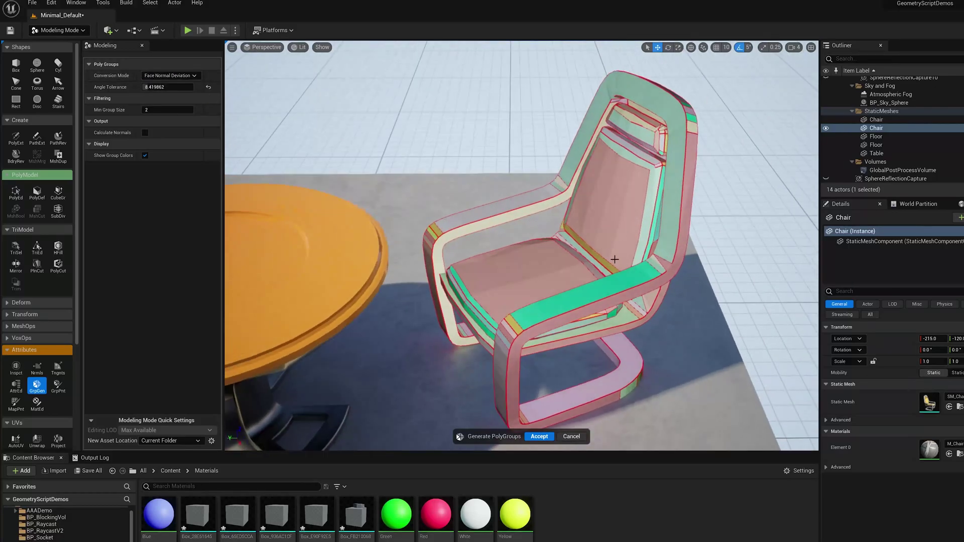
left_click_drag(166, 87, 180, 87)
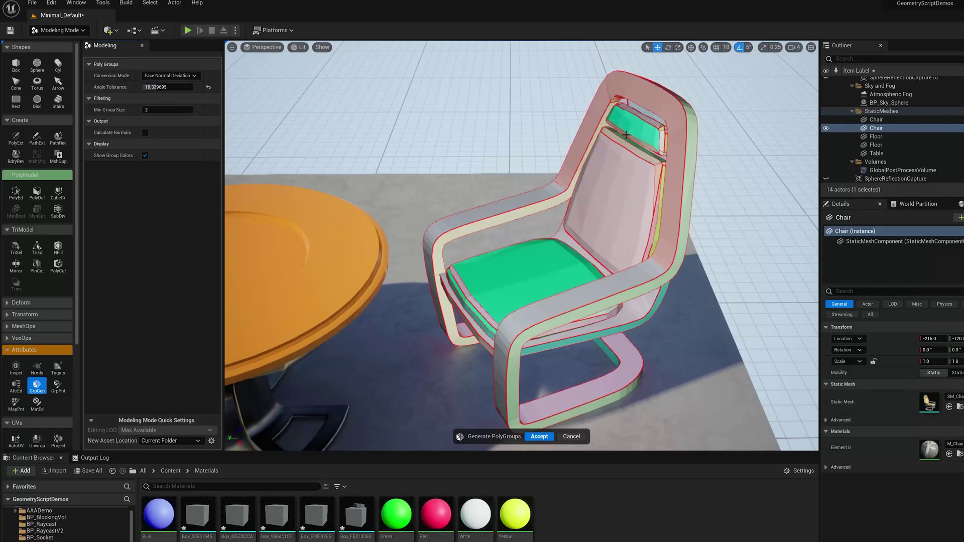
Generate the chair's polygroups using the From UV Islands conversion mode, and accept them
left_click(170, 76)
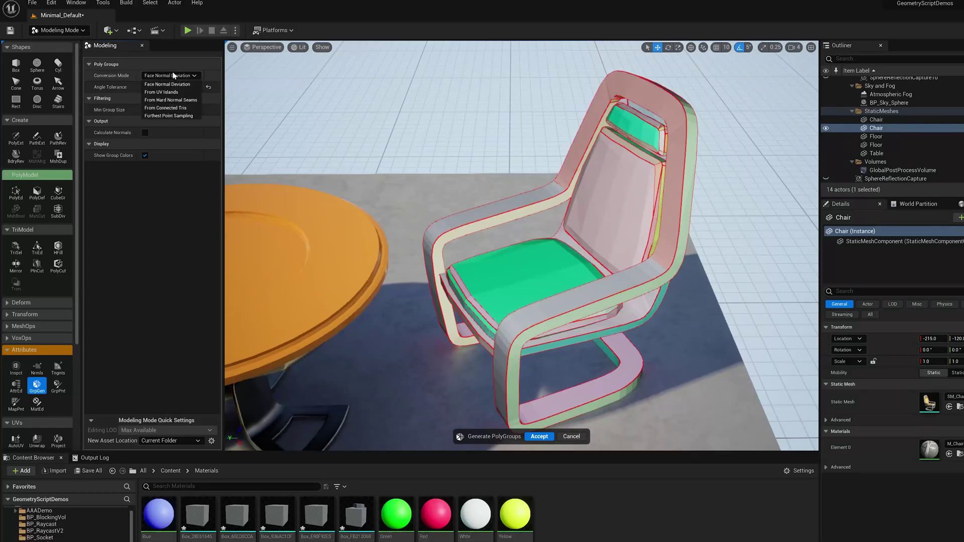
left_click(152, 92)
left_click_drag(559, 260, 575, 237, "alt")
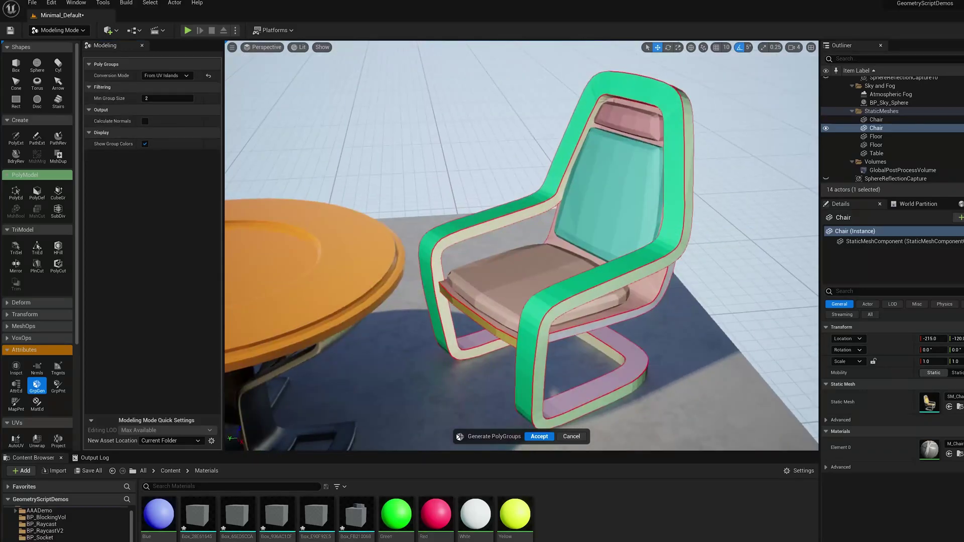
left_click(541, 437)
Select the chair's seat, backrest and headrest in PolyGroup Edit to check their polygroups, and cancel without editing
left_click_drag(547, 366, 497, 357, "alt")
left_click(15, 192)
left_click(482, 264)
left_click(548, 181)
left_click(579, 94)
left_click(552, 173)
left_click(477, 264)
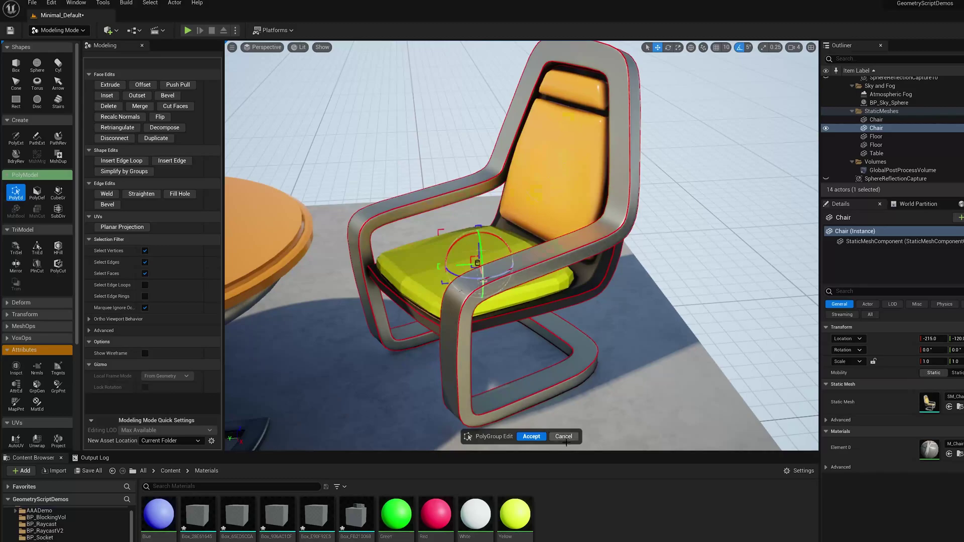
left_click(563, 437)
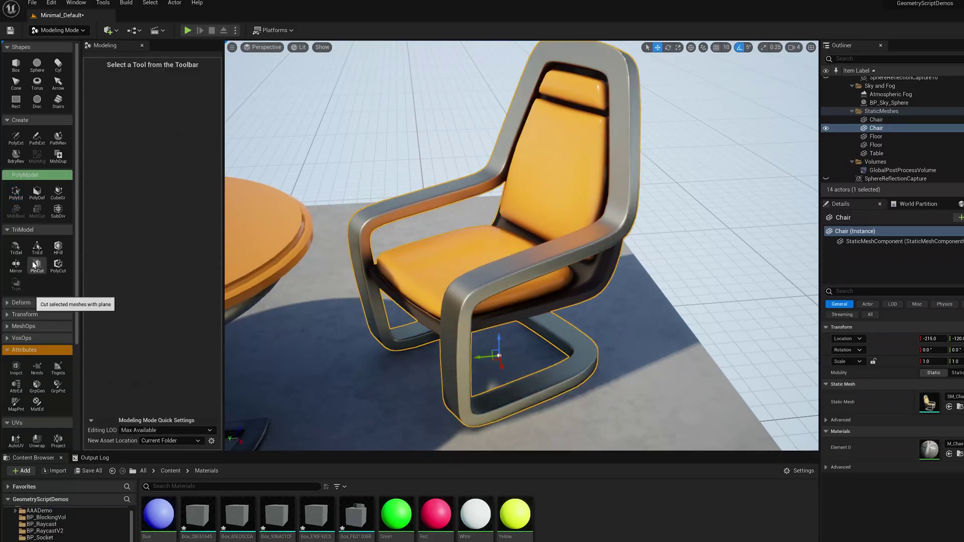
Start Edit Materials on the chair, try brush selection across the backrest and seat, and undo it
left_click(36, 404)
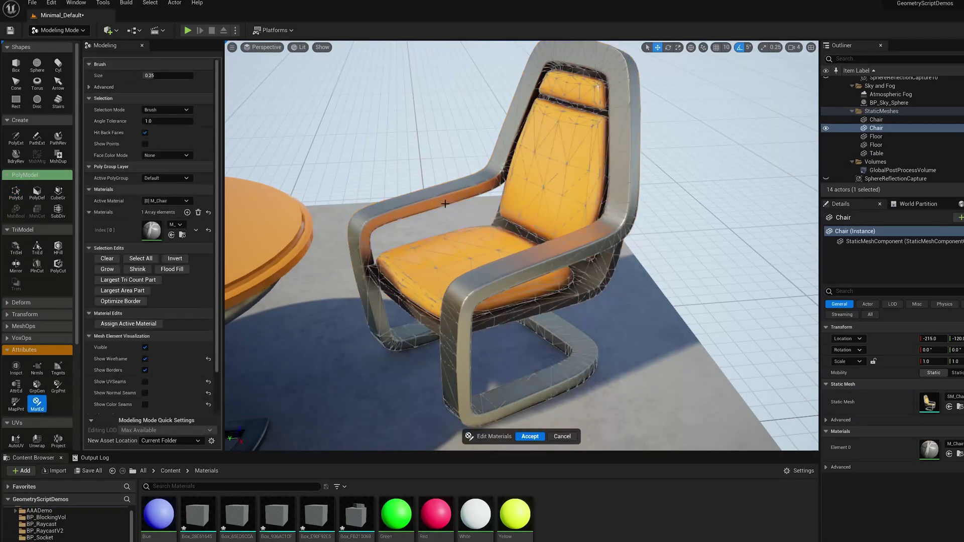
mouse_move(579, 126)
left_mouse_down()
mouse_move(563, 176)
mouse_move(430, 279)
left_mouse_up()
left_click_drag(563, 156, 536, 212, "alt")
key("ctrl+z")
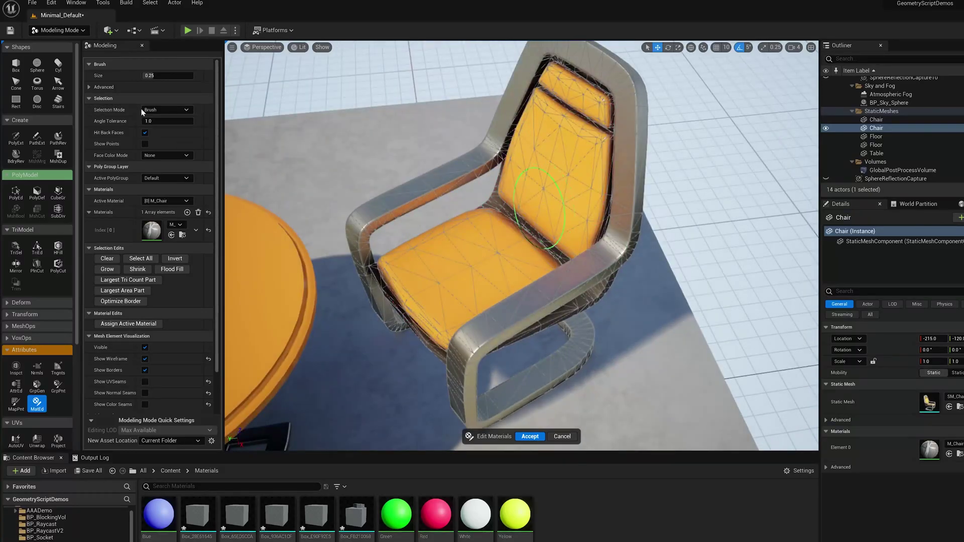
Select the chair's seat, backrest and headrest by whole polygroup, using the All in Group mode and a brush size of about 0.047
left_click(167, 110)
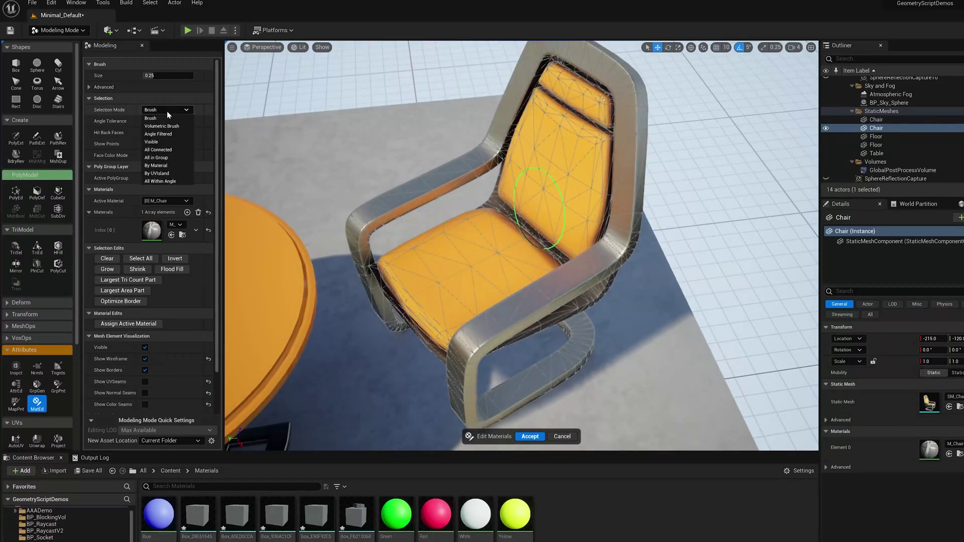
left_click(160, 158)
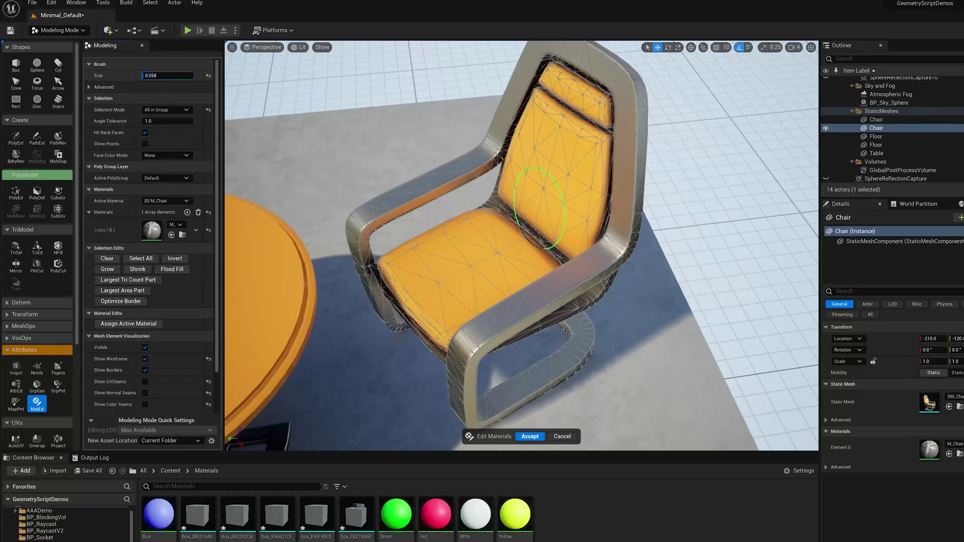
left_click(496, 255)
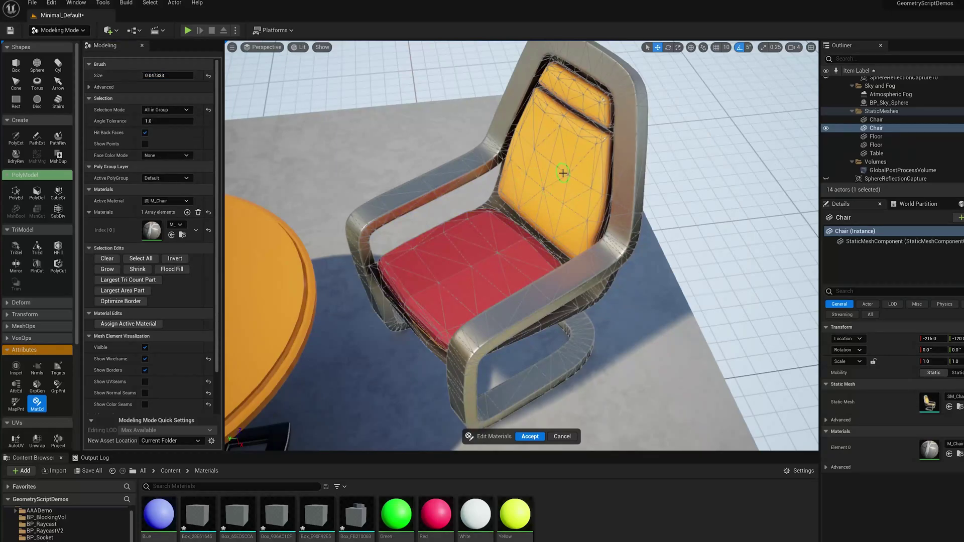
left_click(563, 173)
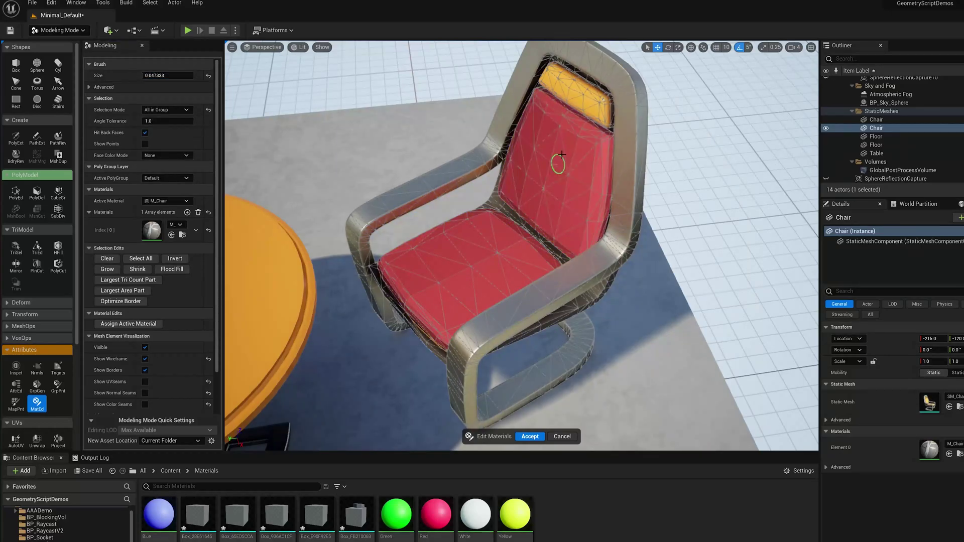
left_click(581, 98)
left_click_drag(598, 179, 557, 200, "alt")
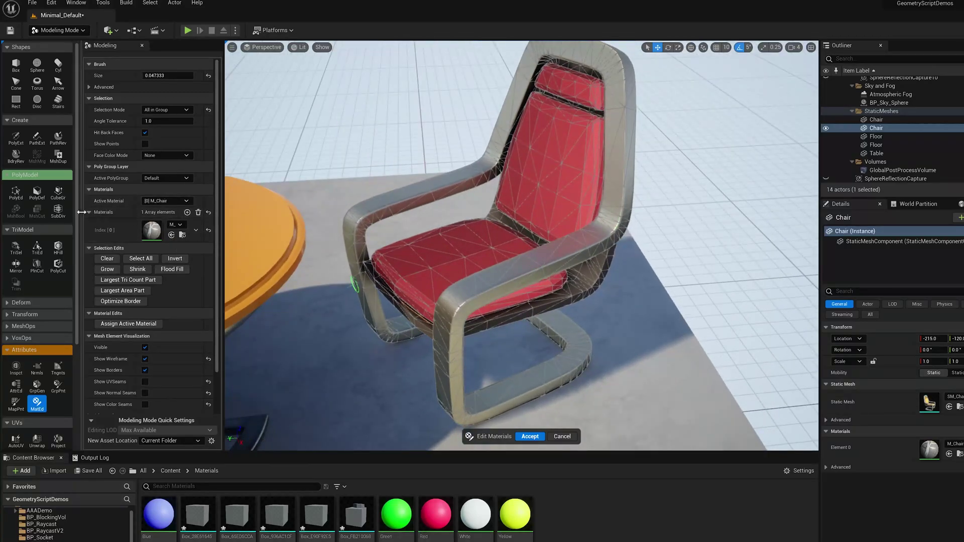
Add a second material slot with the Blue material, assign it to the selected cushions, and accept the edit
left_click(186, 213)
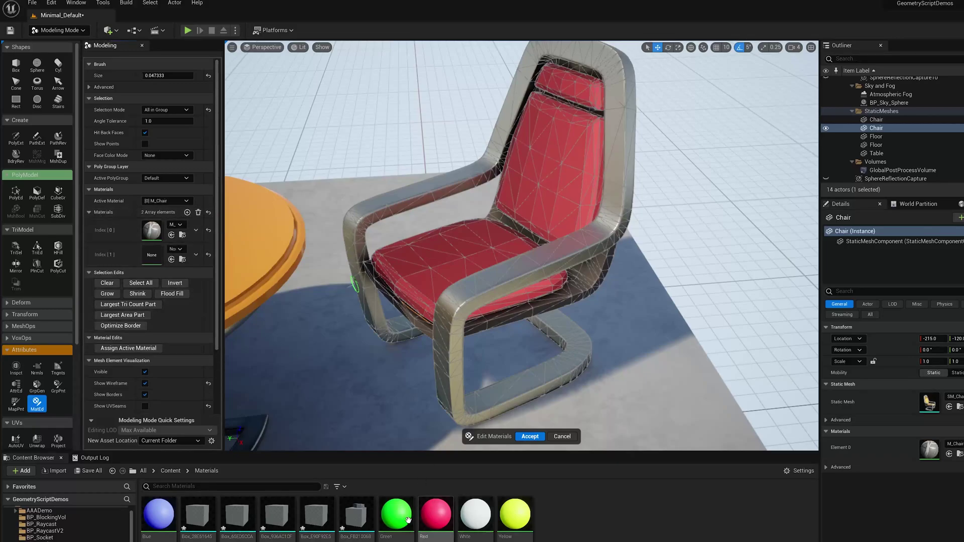
left_click_drag(159, 515, 152, 255)
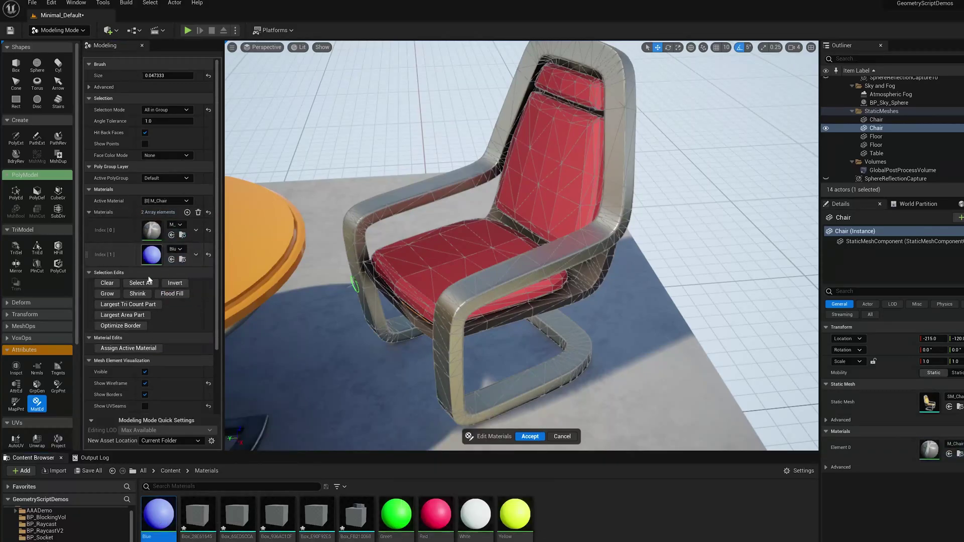
left_click(168, 201)
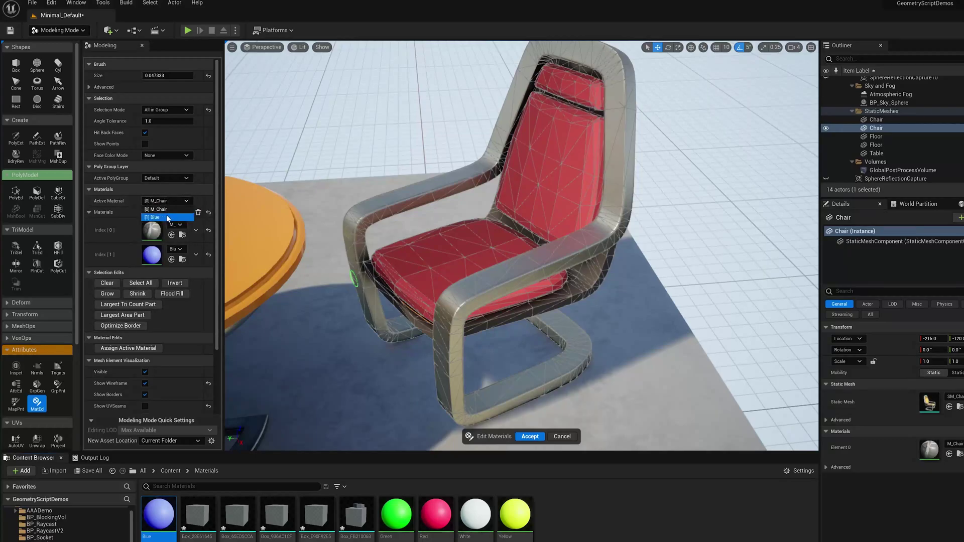
left_click(123, 348)
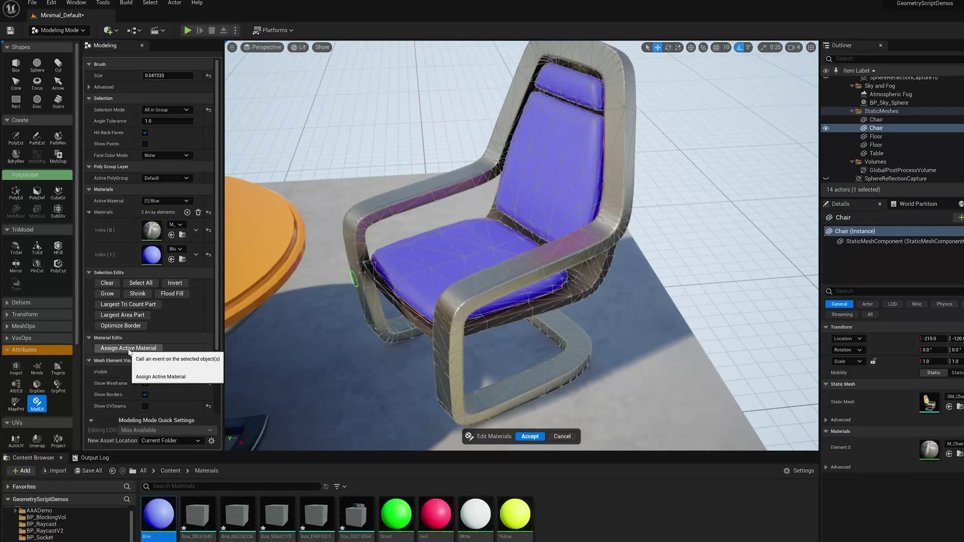
left_click(530, 437)
Examine the blue cushions on both chairs around the table from several angles and distances
key("f")
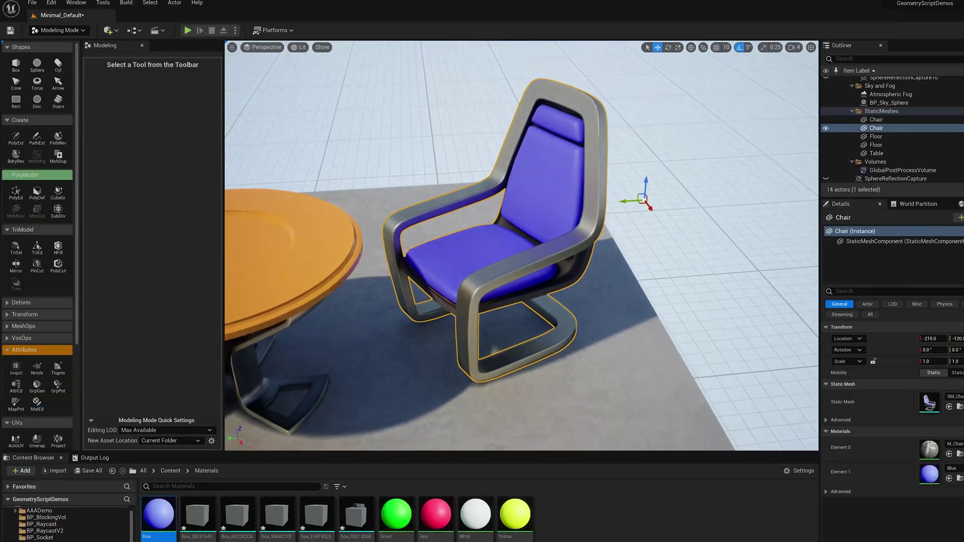
right_click_drag(620, 192, 573, 221)
mouse_move(634, 202)
right_mouse_down()
mouse_move(602, 189)
mouse_move(617, 179)
mouse_move(592, 195)
mouse_move(634, 202)
right_mouse_up()
left_click_drag(633, 201, 657, 241, "alt")
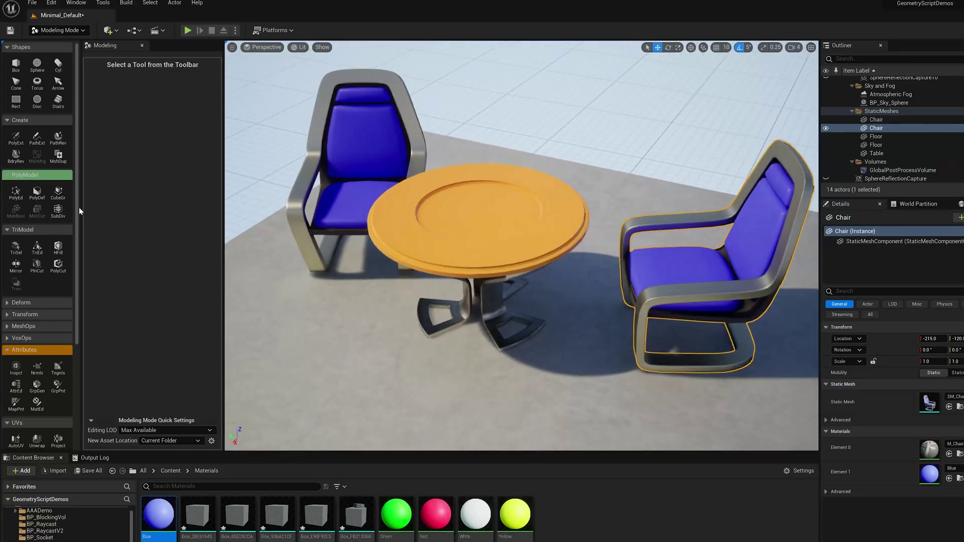
scroll(53, 355, "down", 4)
scroll(61, 352, "up", 4)
left_click_drag(600, 303, 570, 297, "alt")
right_click_drag(623, 282, 624, 266)
right_click_drag(701, 291, 721, 276)
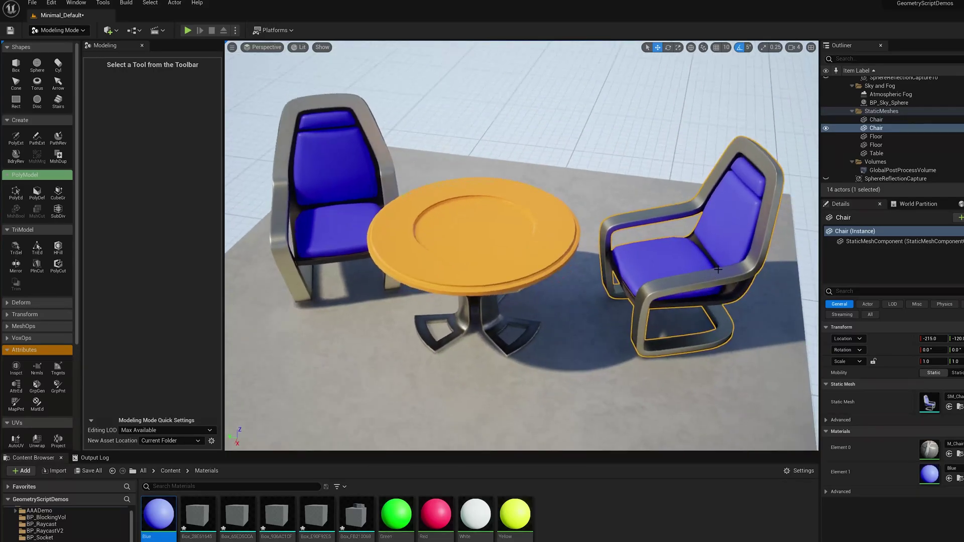